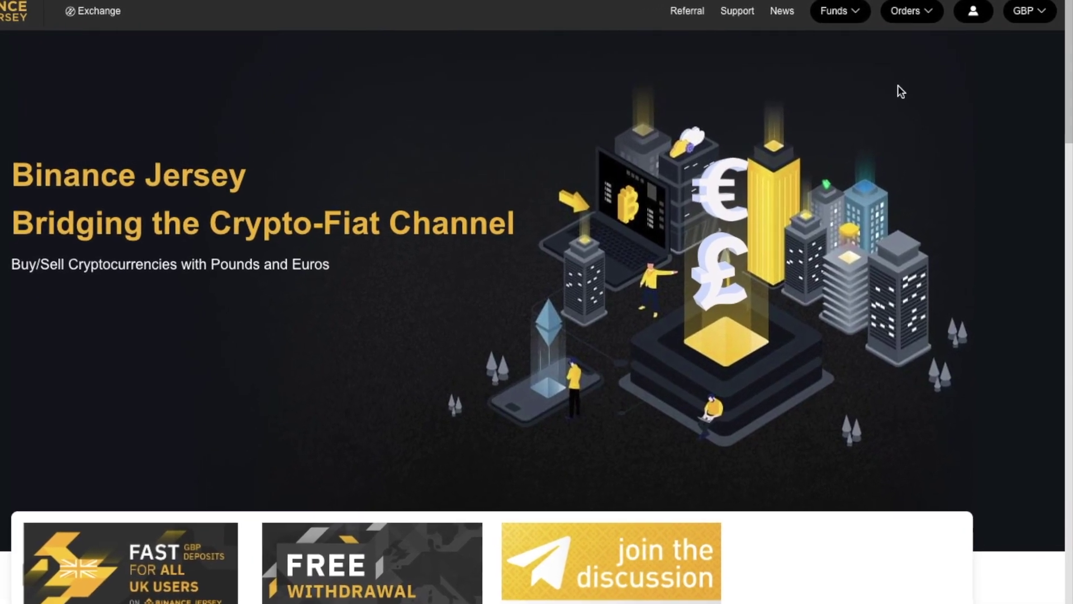
# - Open Security settings to review Google Auth (active), SMS (not set) and the one authorised device
pyautogui.moveTo(978, 12)
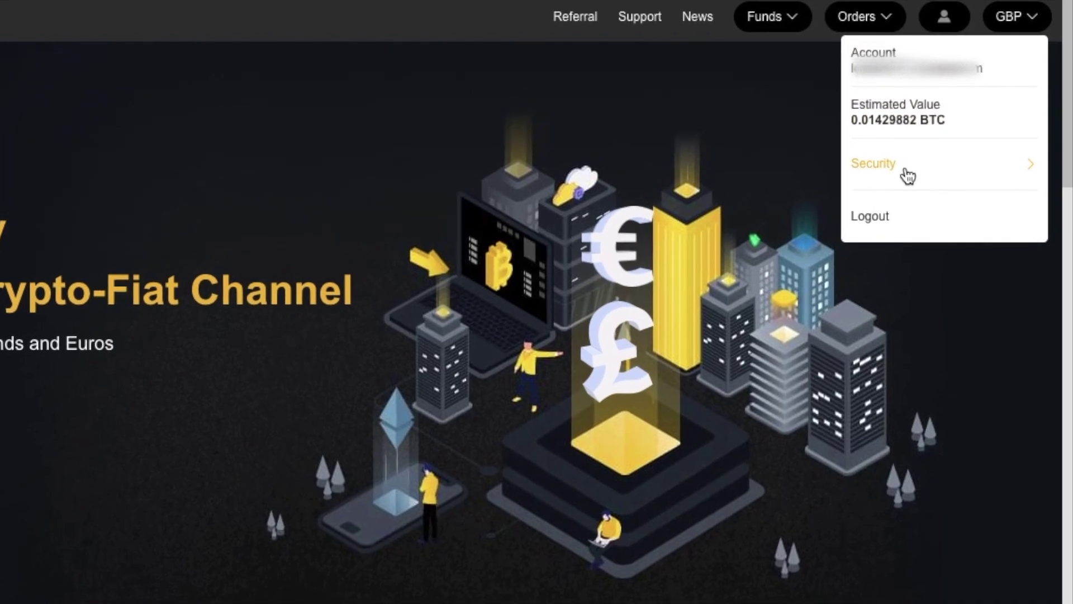
pyautogui.click(905, 174)
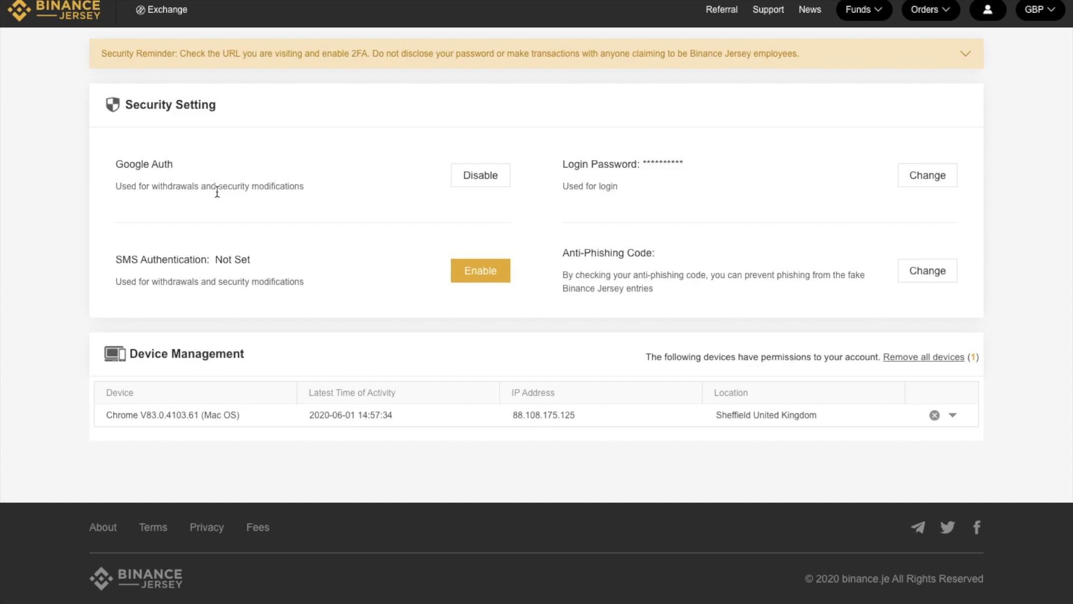
pyautogui.moveTo(154, 9)
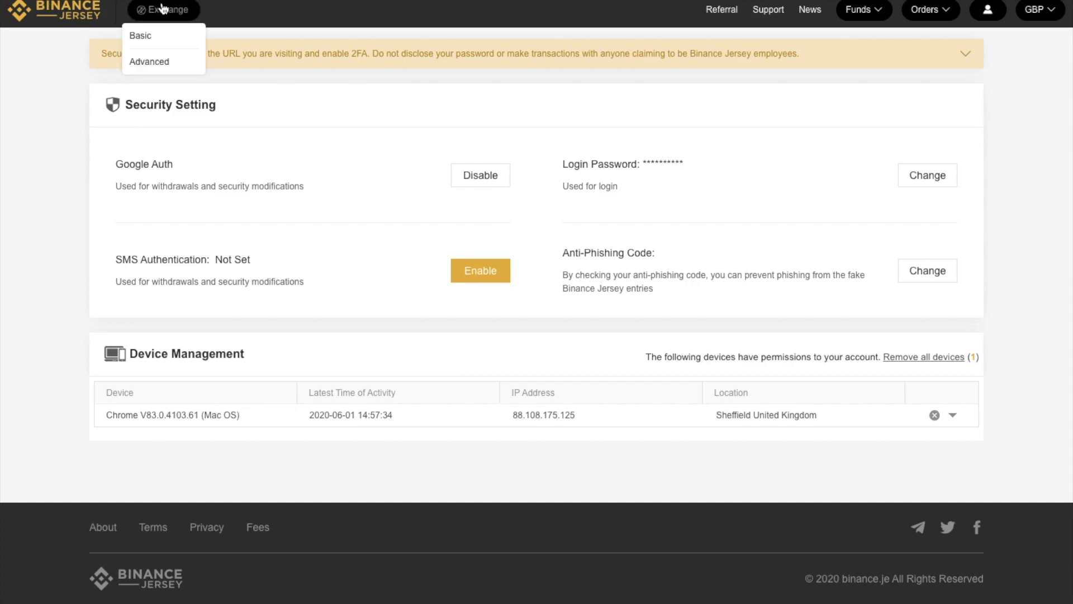
# - Open the ETH/GBP basic trading page, try the dark theme, then return to light
pyautogui.click(149, 36)
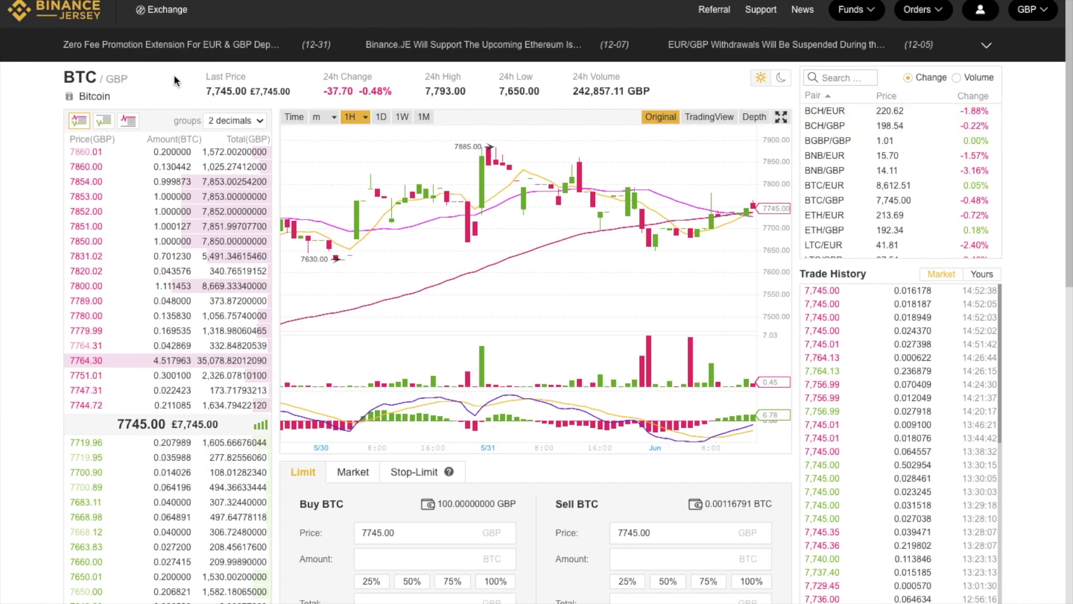
pyautogui.click(838, 230)
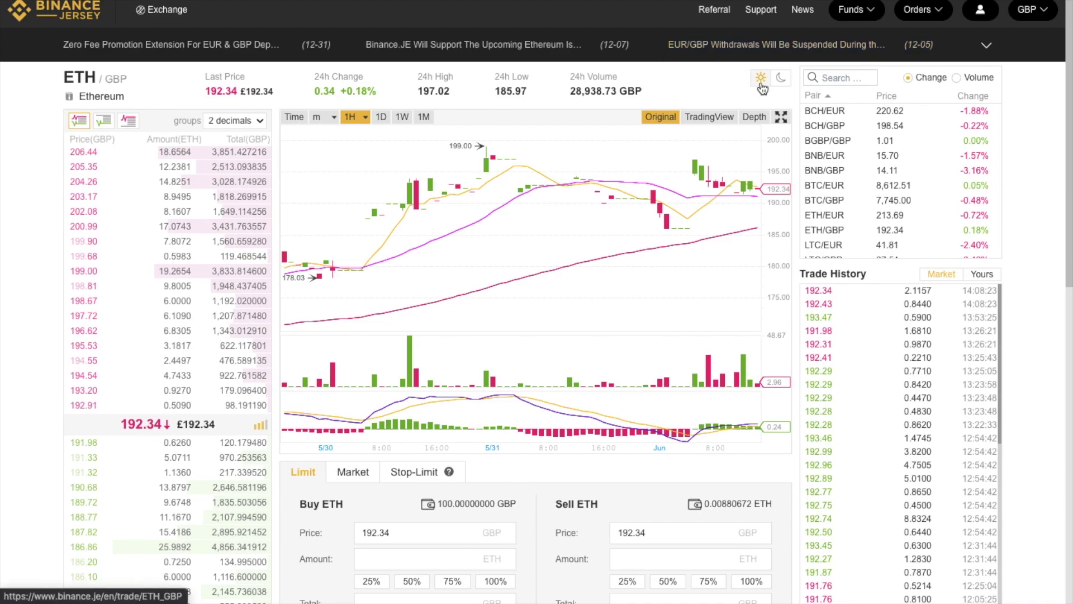
pyautogui.click(781, 80)
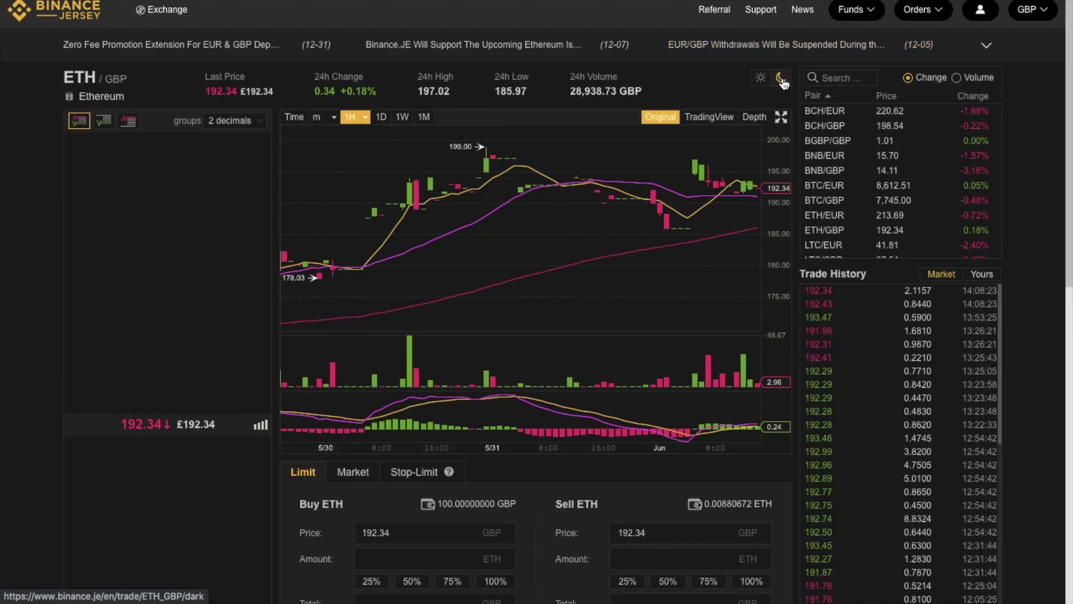
pyautogui.click(761, 80)
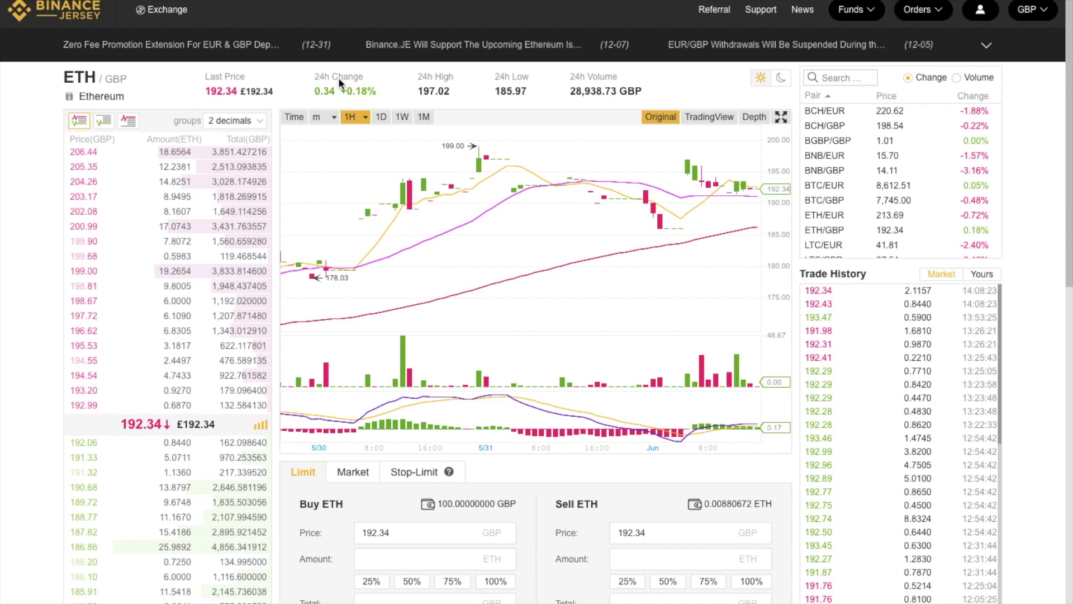
# - Switch the ETH/GBP chart to monthly candles, stepping through daily and weekly
pyautogui.click(381, 119)
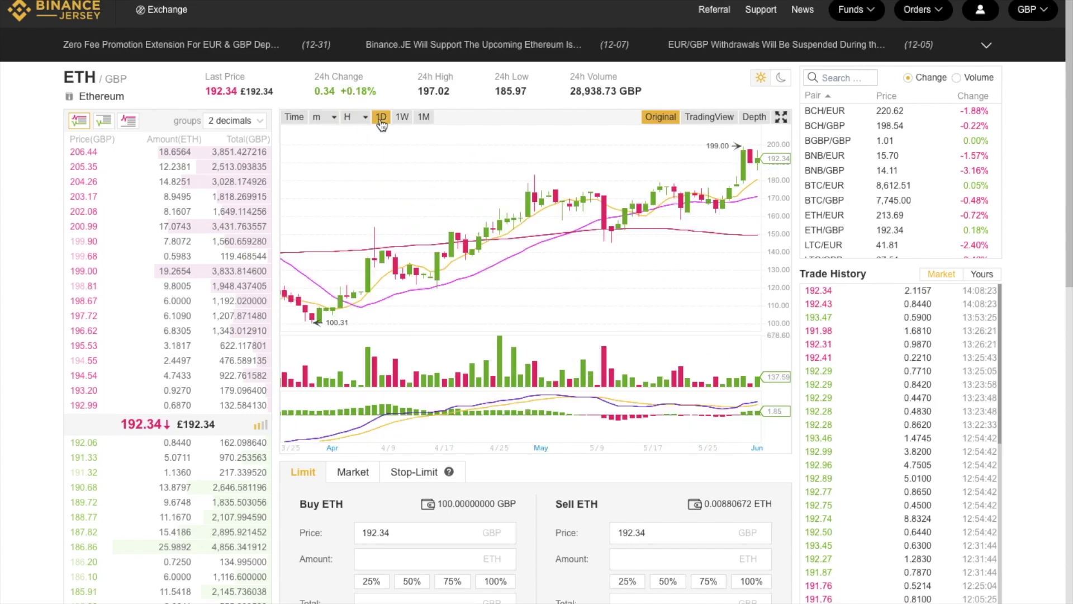
pyautogui.click(403, 118)
pyautogui.click(430, 118)
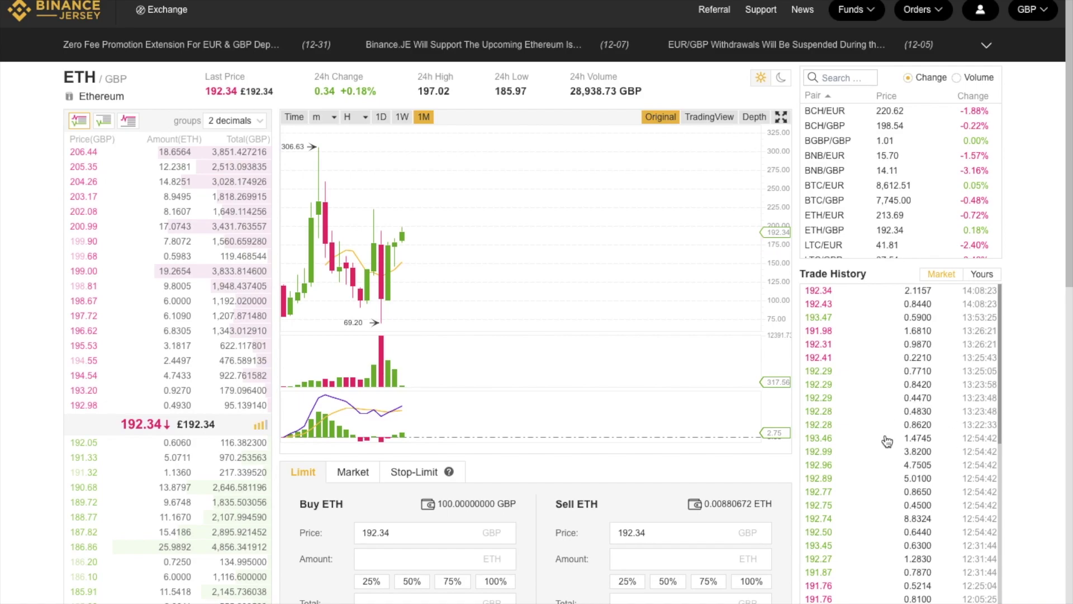
# - Filter Trade History to your own trades, which shows none yet
pyautogui.click(985, 275)
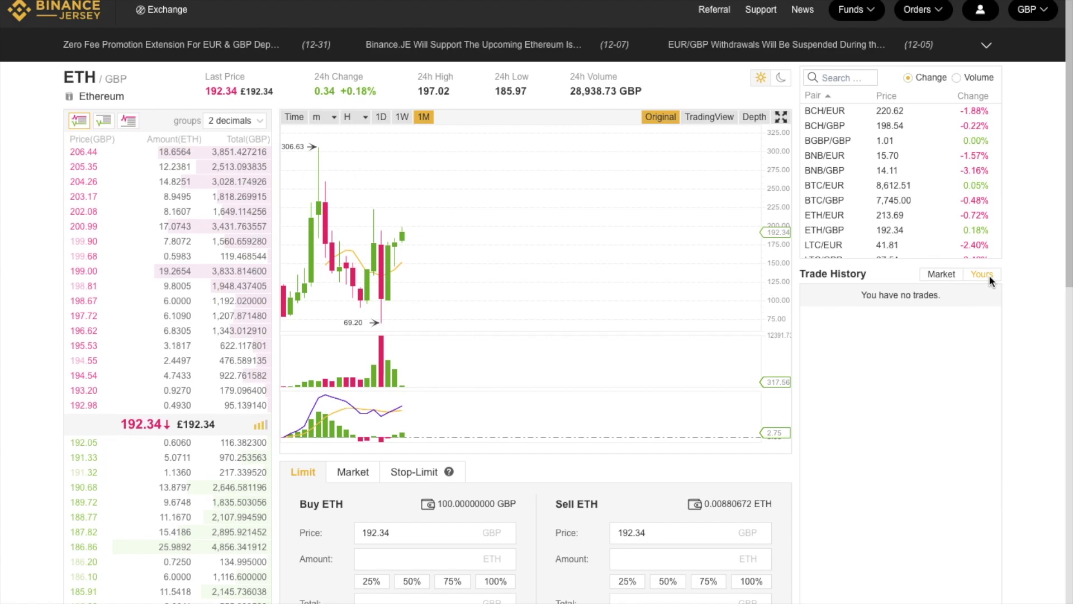
pyautogui.scroll(-3, 374, 478)
pyautogui.moveTo(871, 10)
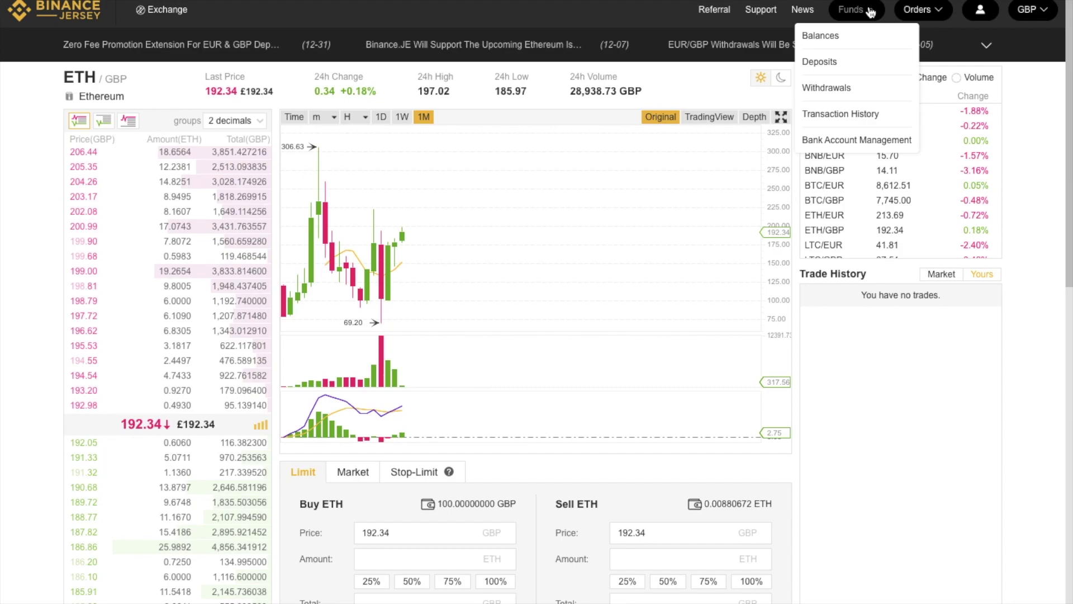
# - Open the GBP deposit page, accept the country restriction notice, and enter 100 as the amount
pyautogui.click(819, 62)
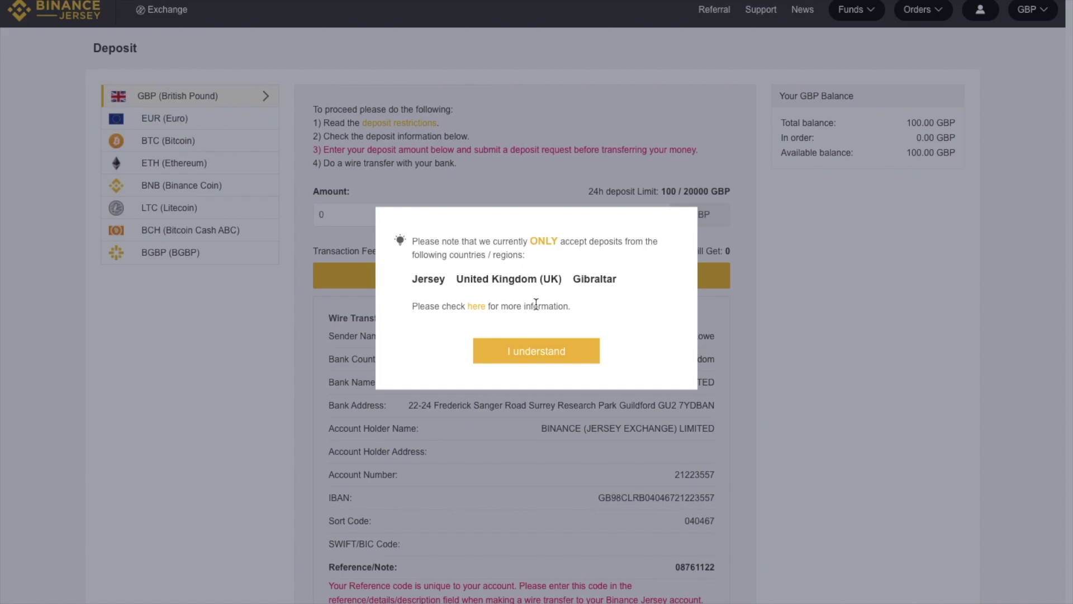
pyautogui.click(522, 352)
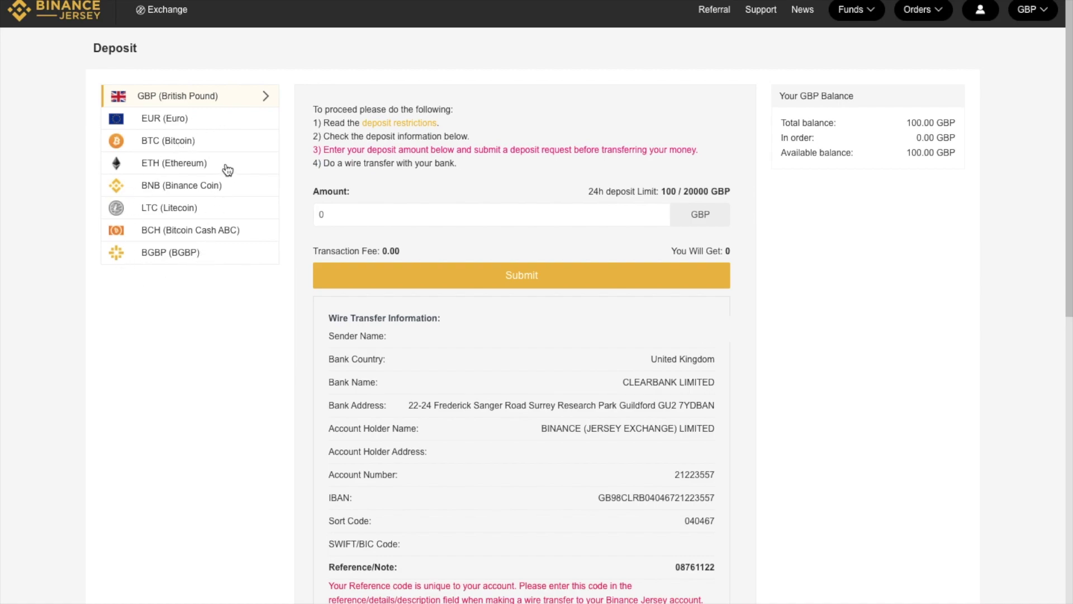
pyautogui.click(362, 205)
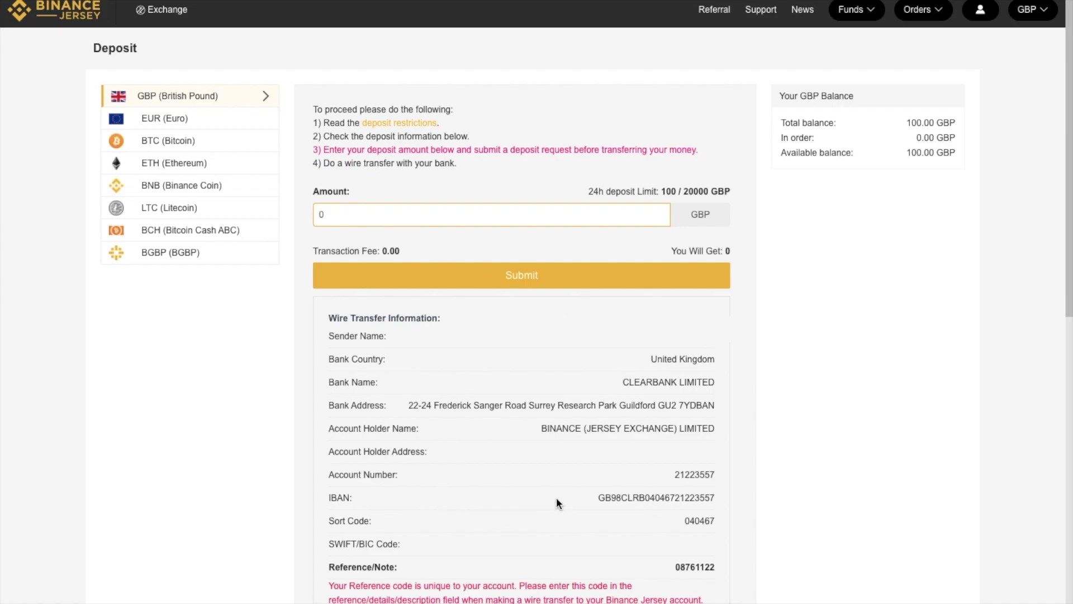
pyautogui.scroll(-1, 556, 498)
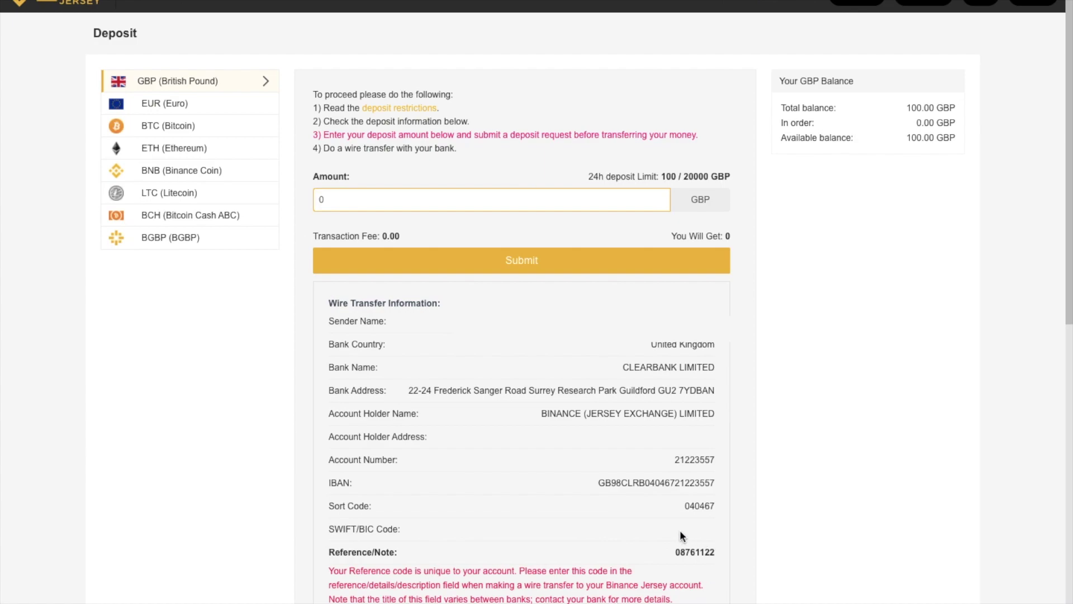
pyautogui.scroll(-1, 403, 96)
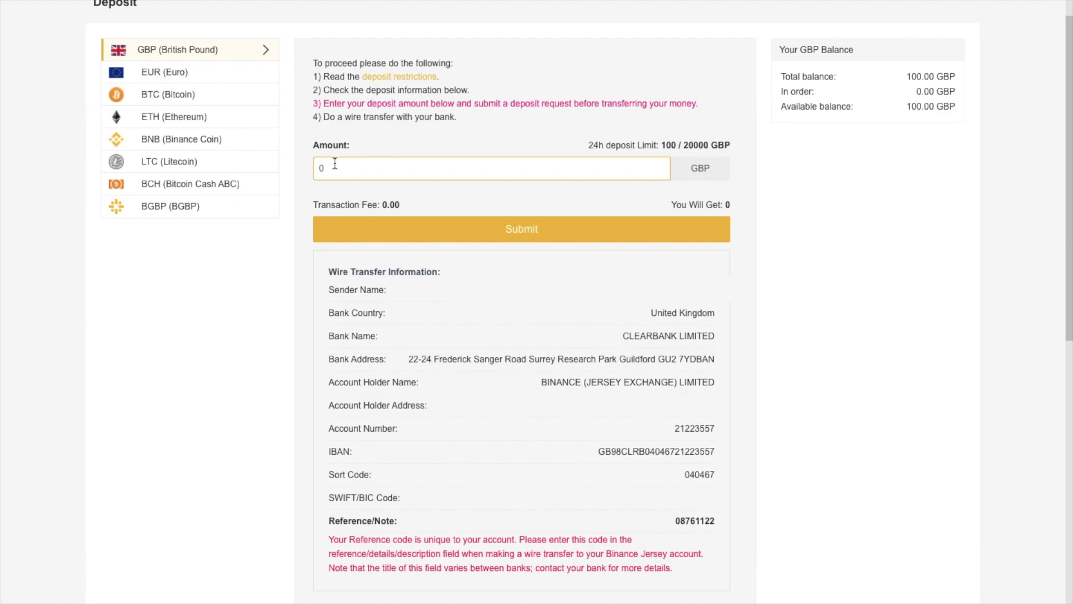
pyautogui.write('1000')
pyautogui.press('BackSpace')
pyautogui.scroll(1, 930, 357)
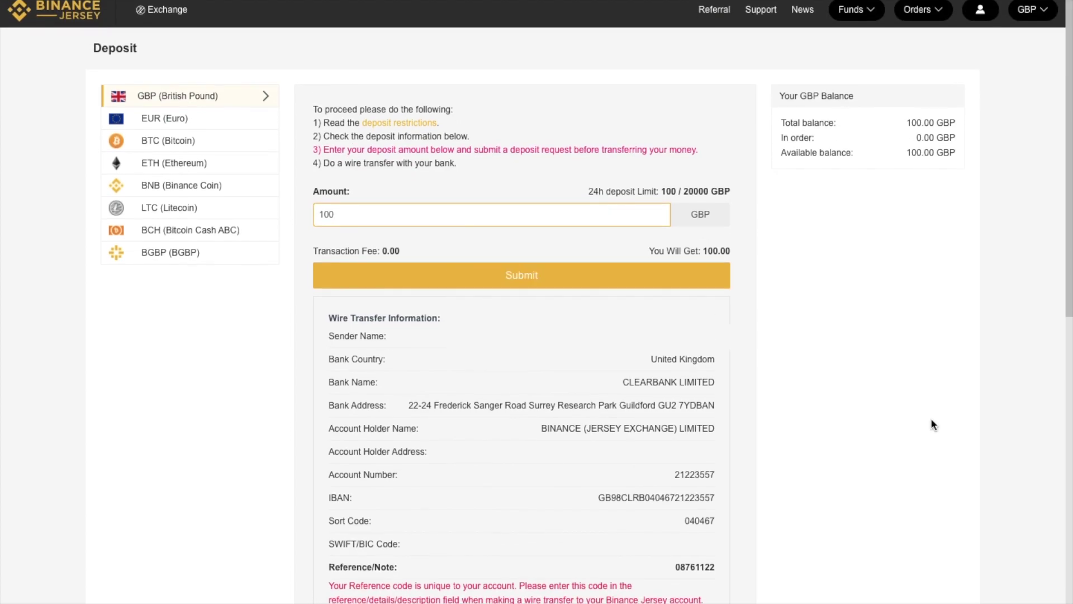
# - Check balances of 100.00 GBP and 0.00880672 ETH, then return to the ETH/GBP trading page
pyautogui.moveTo(867, 21)
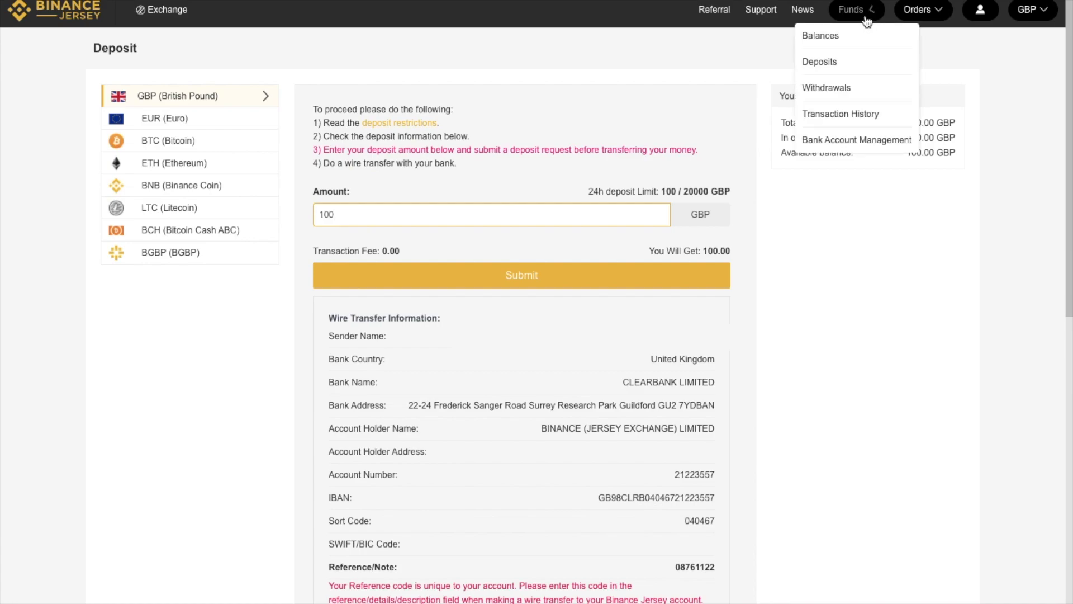
pyautogui.click(822, 44)
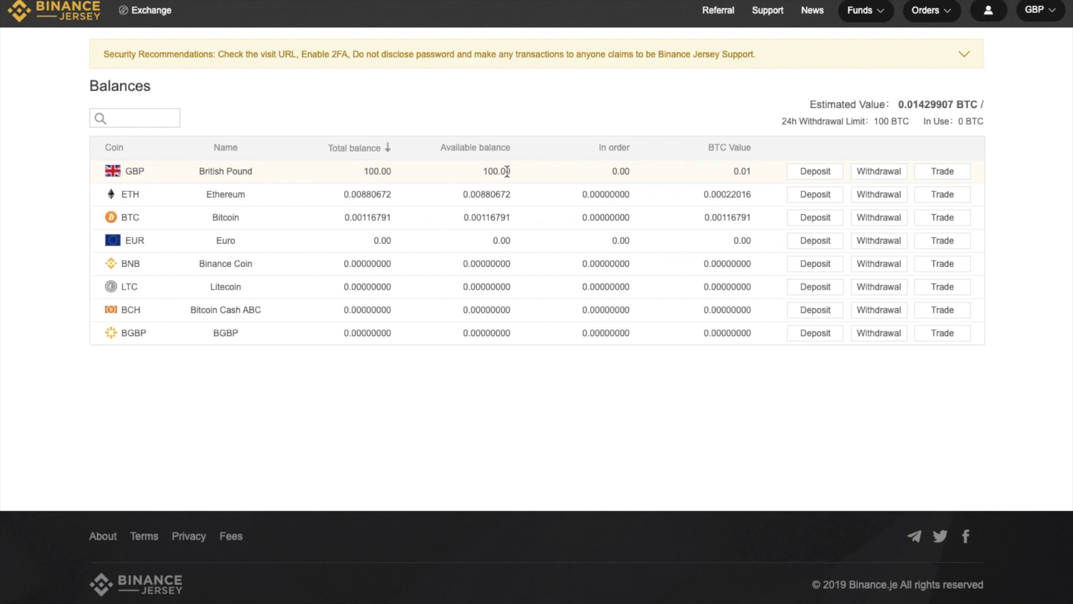
pyautogui.moveTo(145, 9)
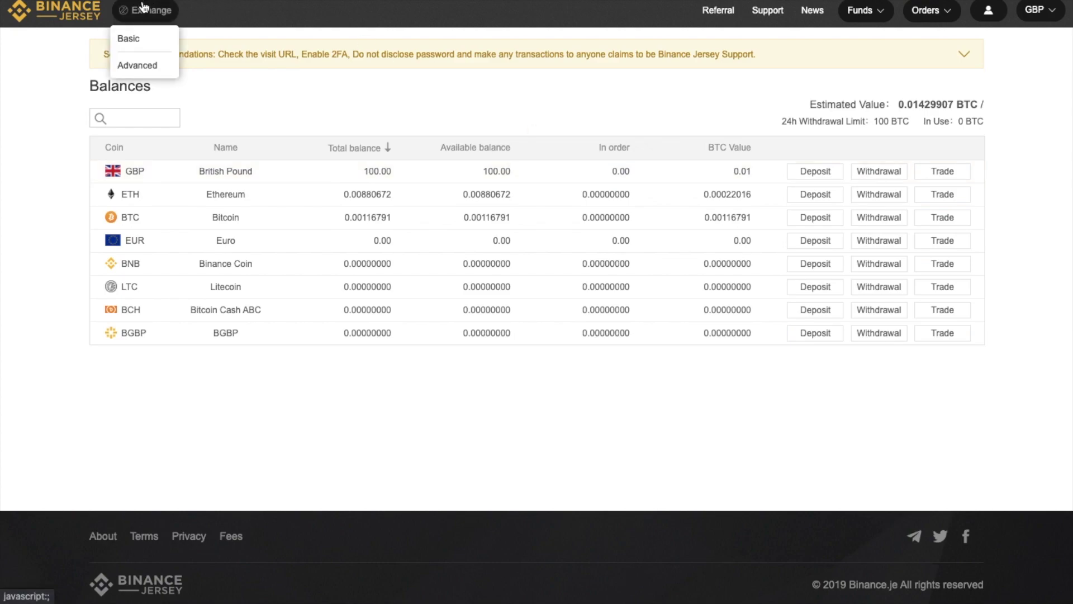
pyautogui.click(138, 45)
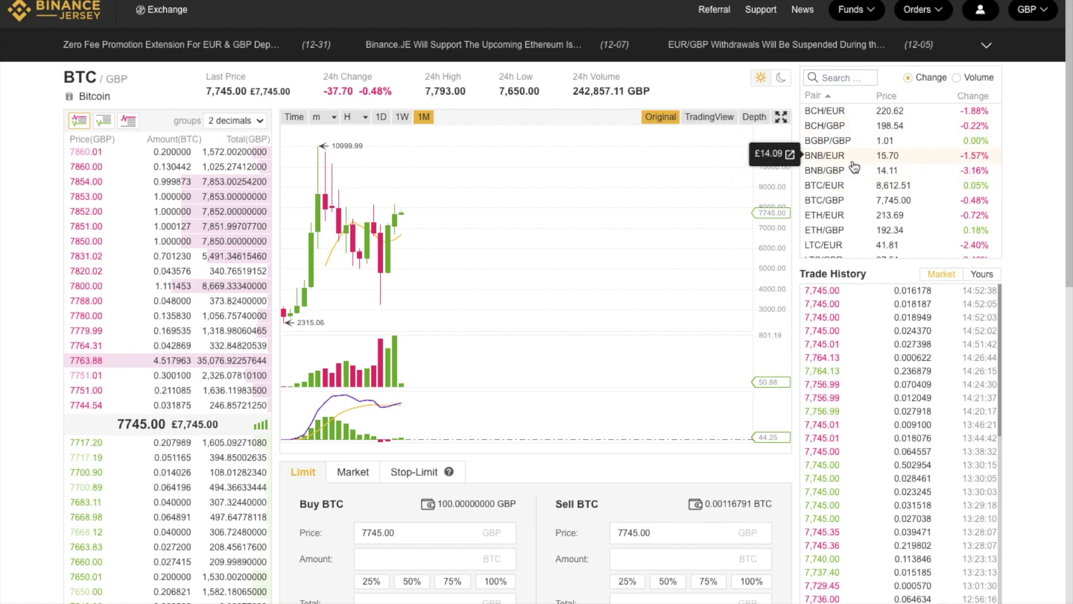
pyautogui.scroll(-1, 847, 193)
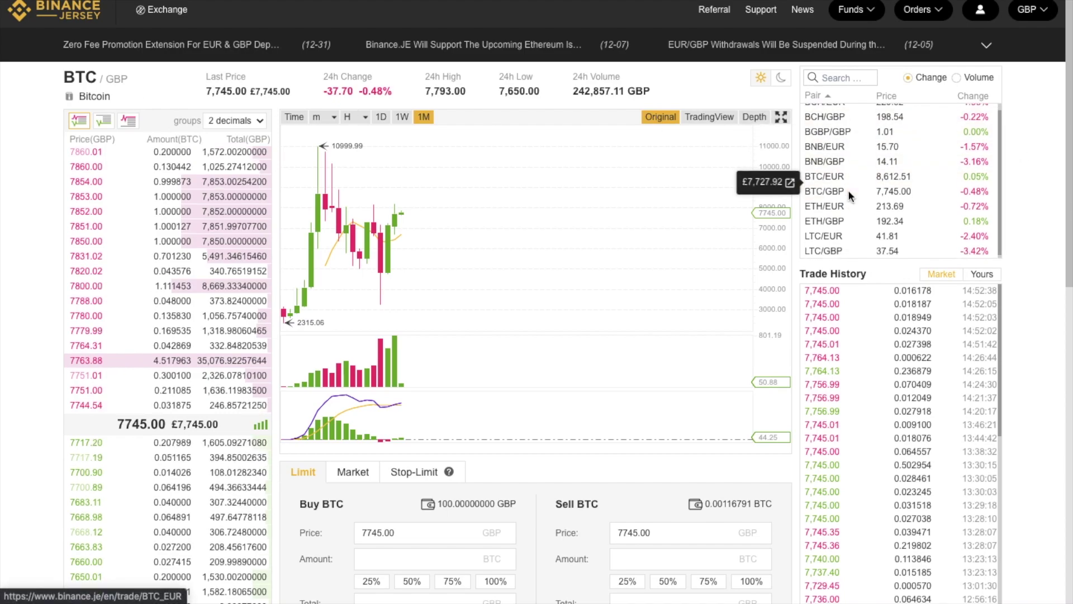
pyautogui.click(831, 225)
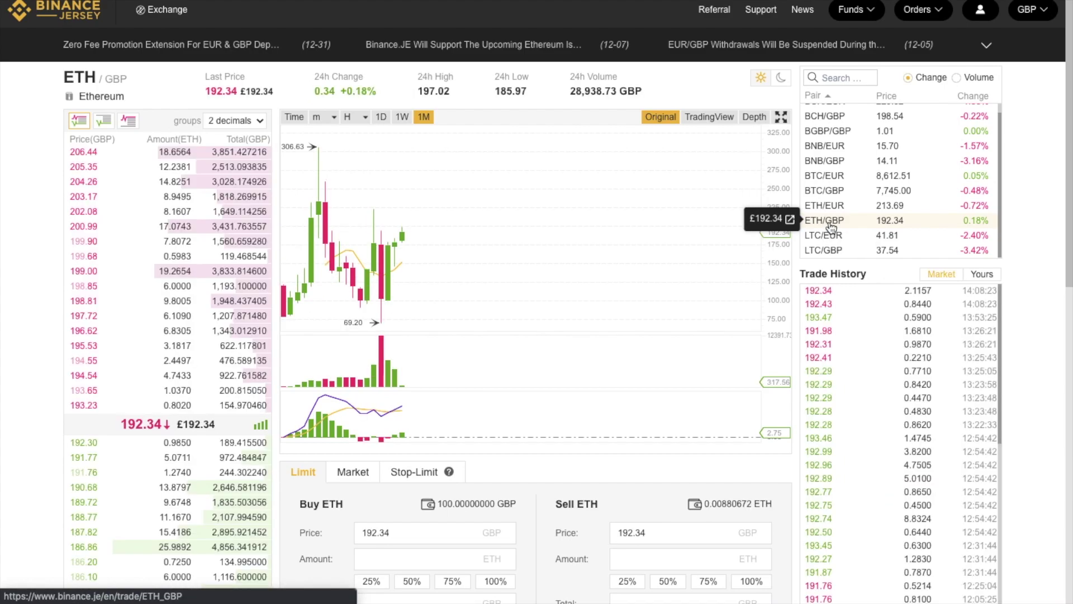
# - Place a 0.1 ETH market buy on ETH/GBP, filling at 193.29 GBP
pyautogui.scroll(-2, 596, 251)
pyautogui.scroll(-2, 356, 290)
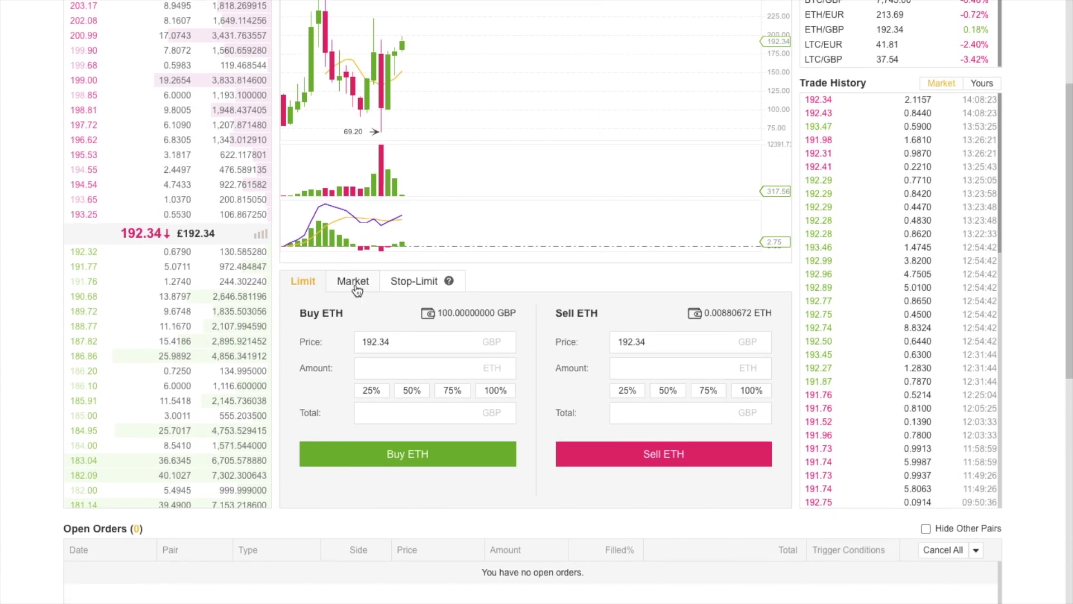
pyautogui.click(353, 283)
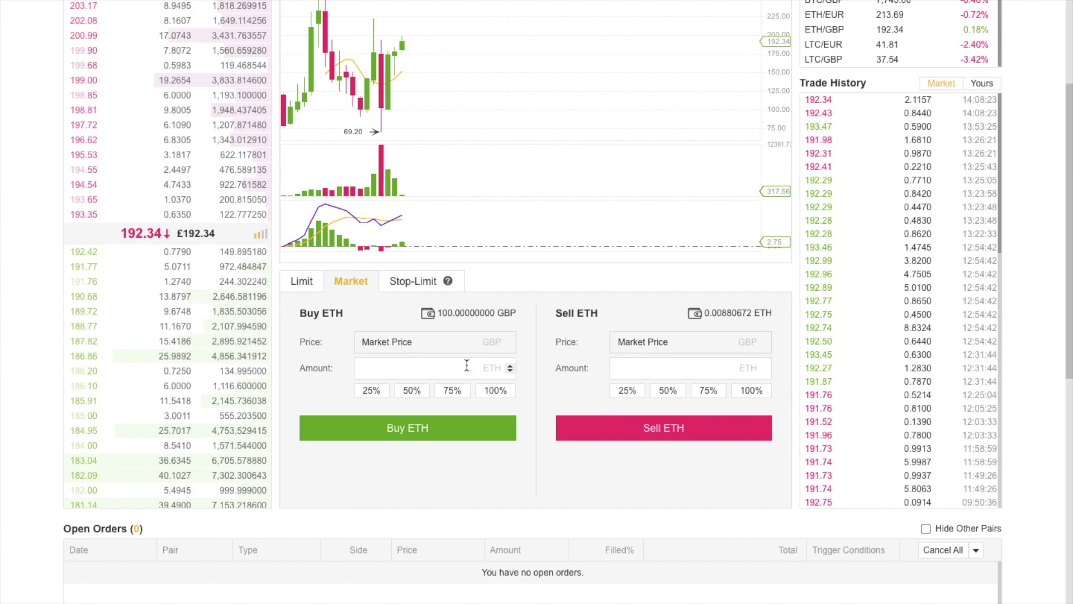
pyautogui.click(467, 366)
pyautogui.write('0.1')
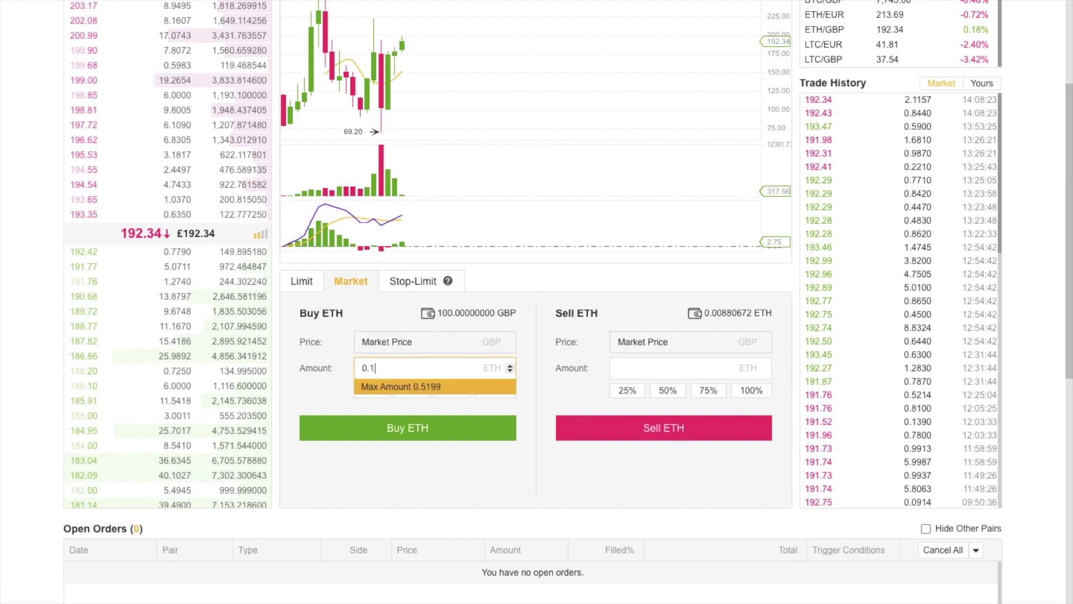
pyautogui.click(545, 489)
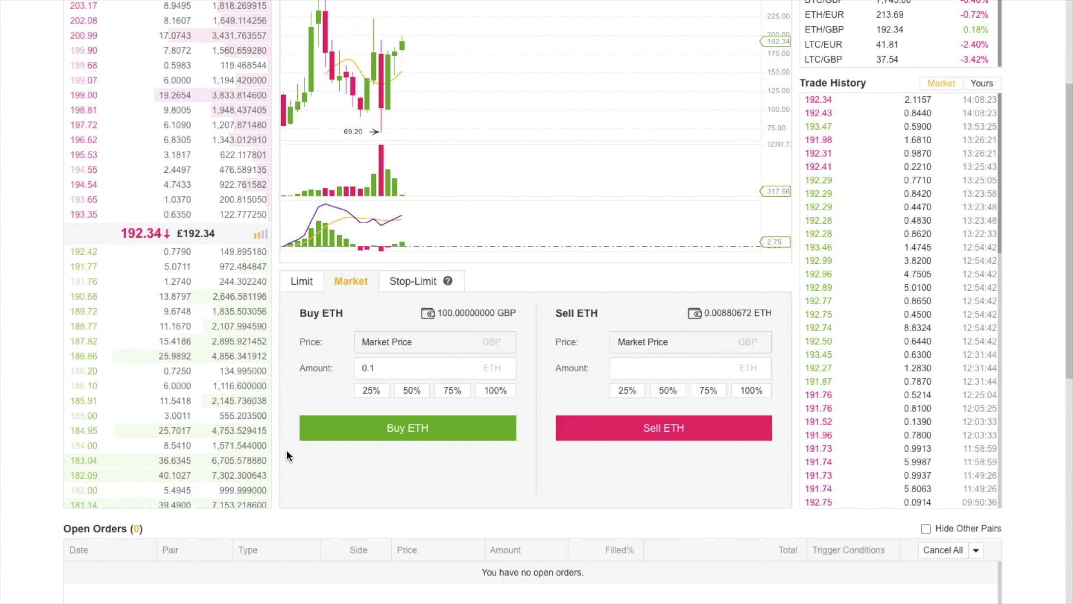
pyautogui.click(400, 441)
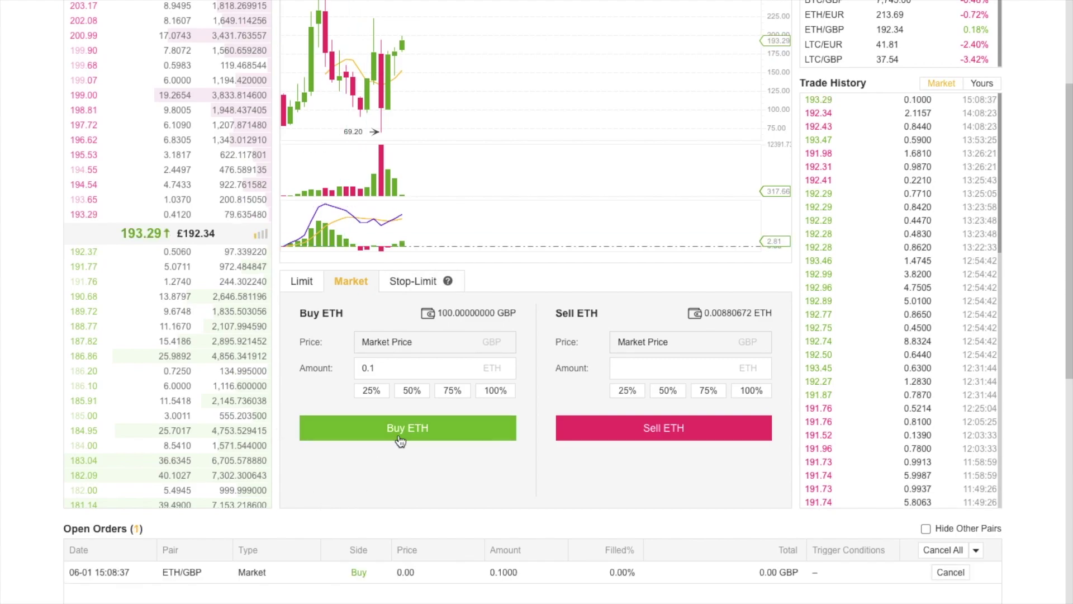
pyautogui.scroll(-6, 479, 467)
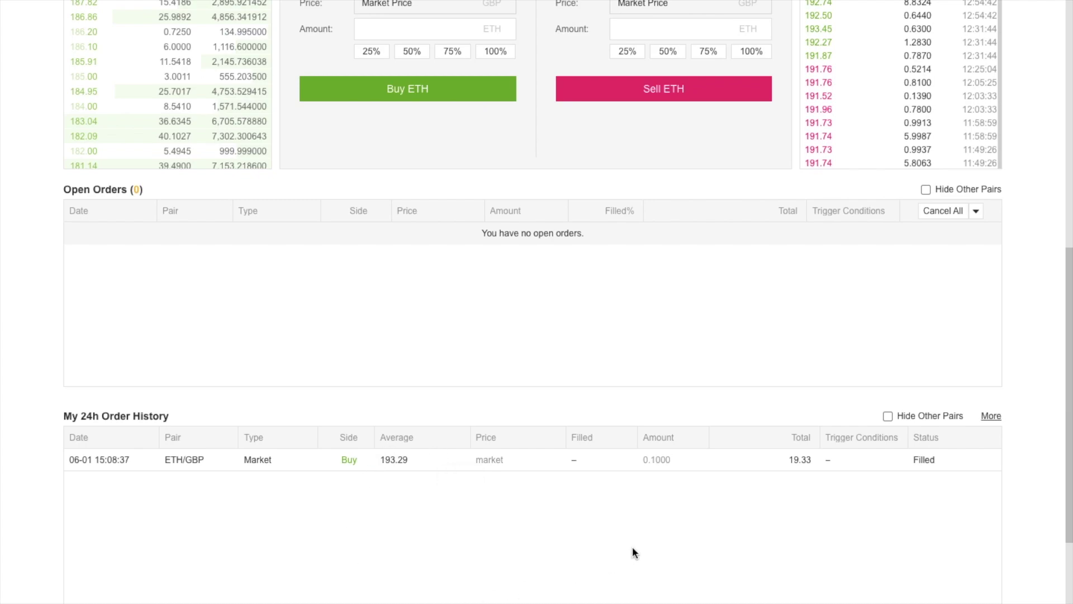
pyautogui.scroll(8, 632, 545)
# - From Funds > Balances, open the ETH withdrawal form and select the withdrawal address field
pyautogui.moveTo(853, 11)
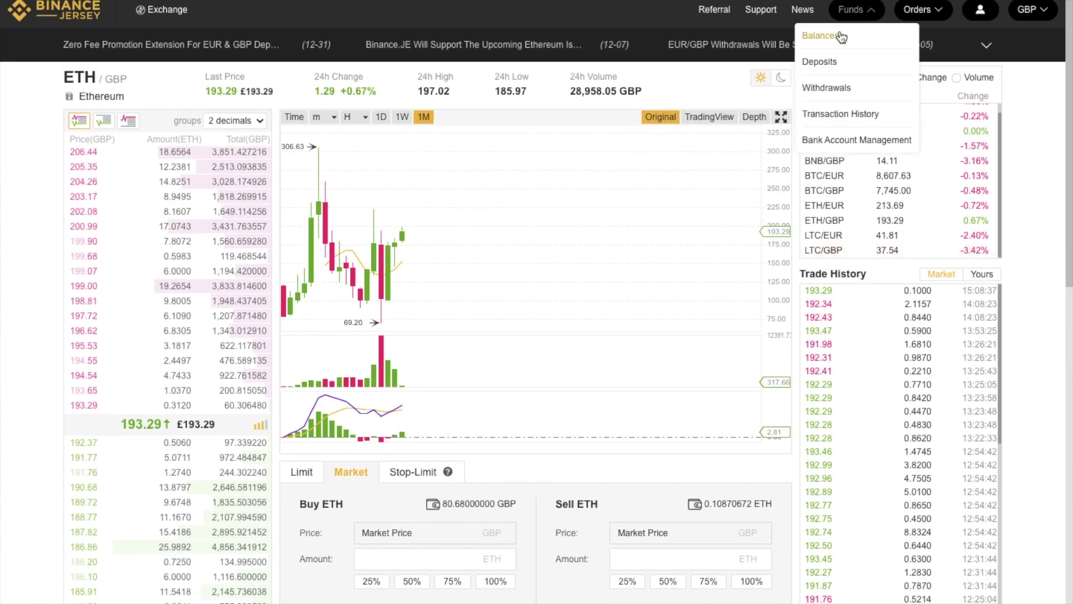
pyautogui.click(839, 37)
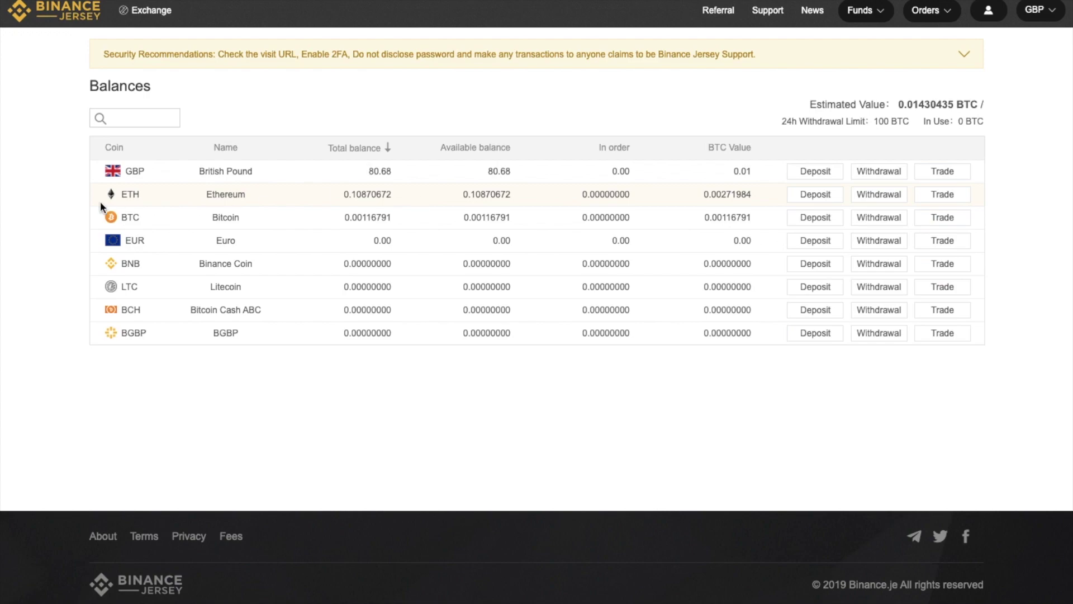
pyautogui.click(881, 195)
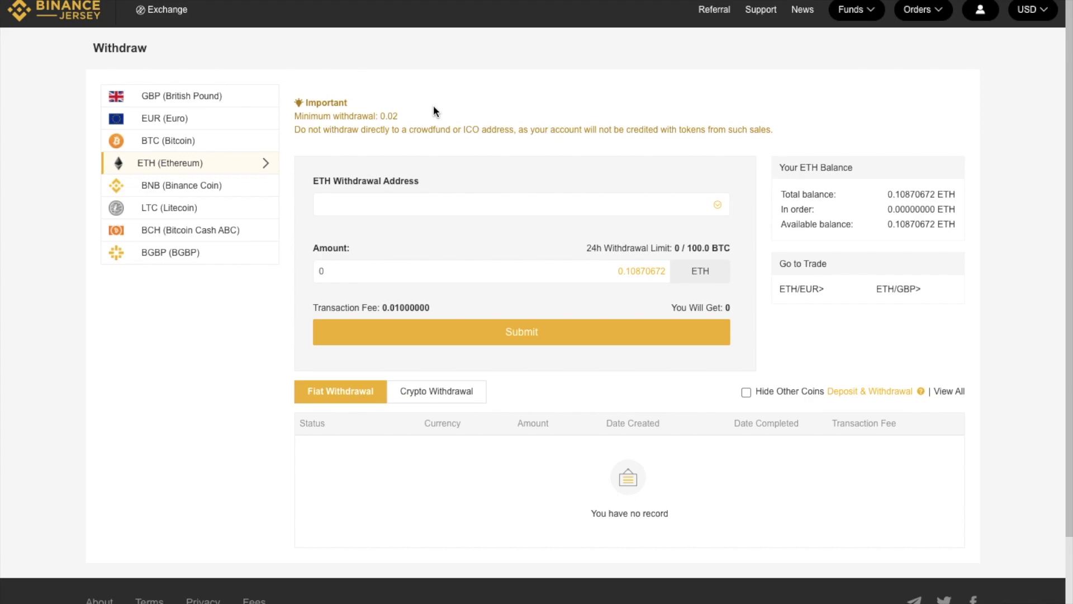
pyautogui.click(404, 201)
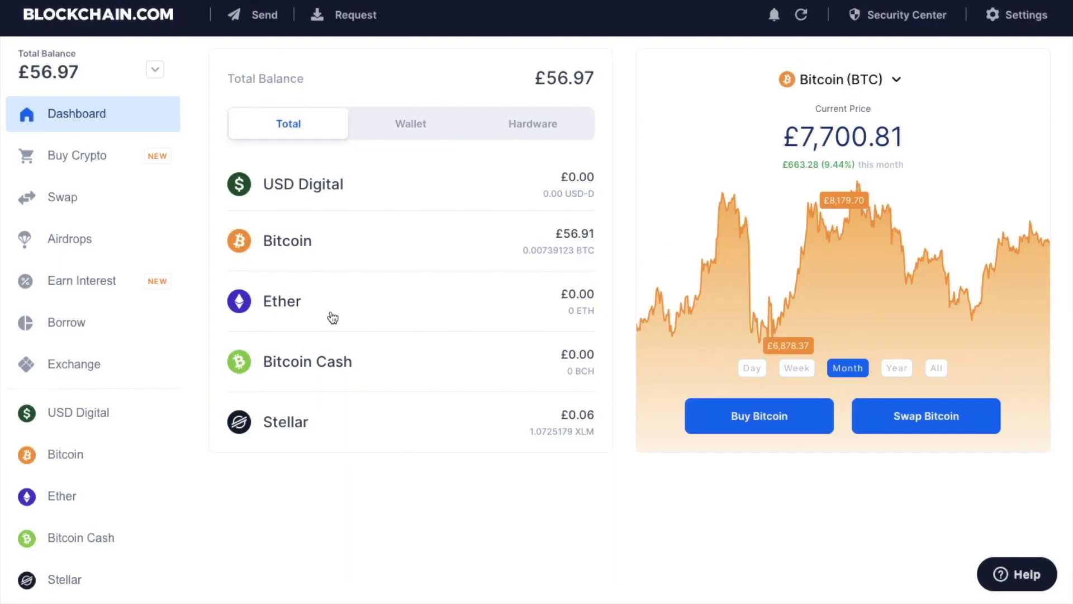
# - Show My Ether Wallet's receiving address and QR code in the Request Ether dialog
pyautogui.click(281, 305)
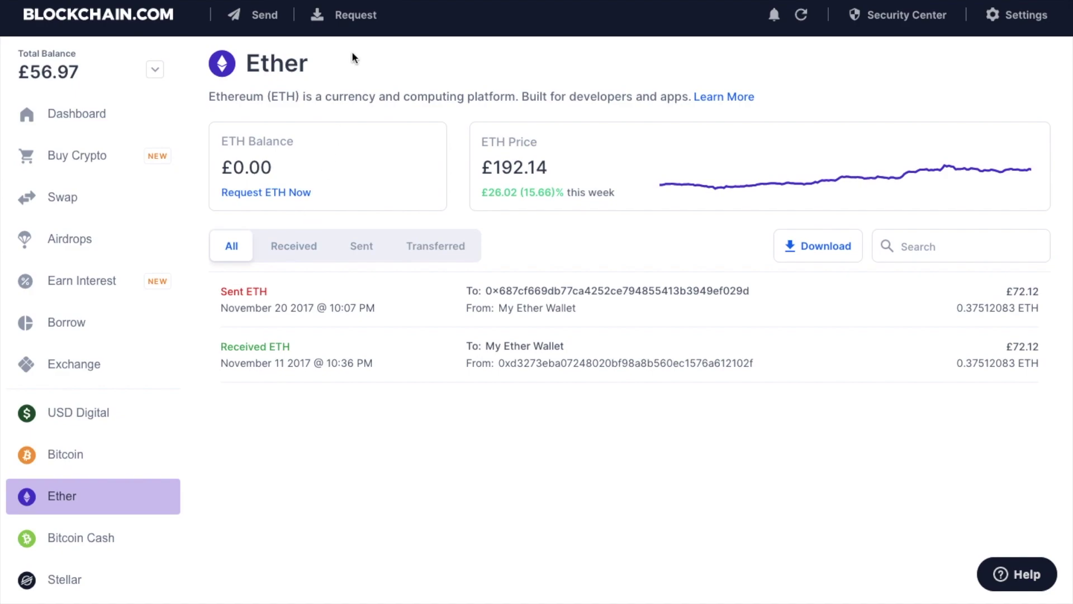
pyautogui.click(355, 17)
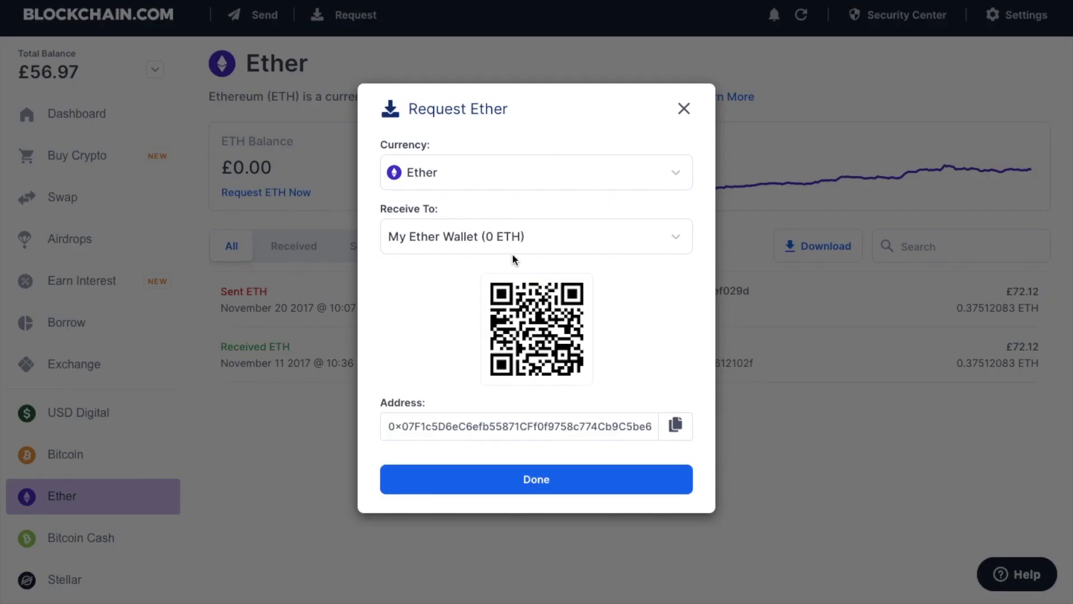
# - Copy the Ether address and add it as a new withdrawal address labelled 'Blockchain Wallet'
pyautogui.click(676, 426)
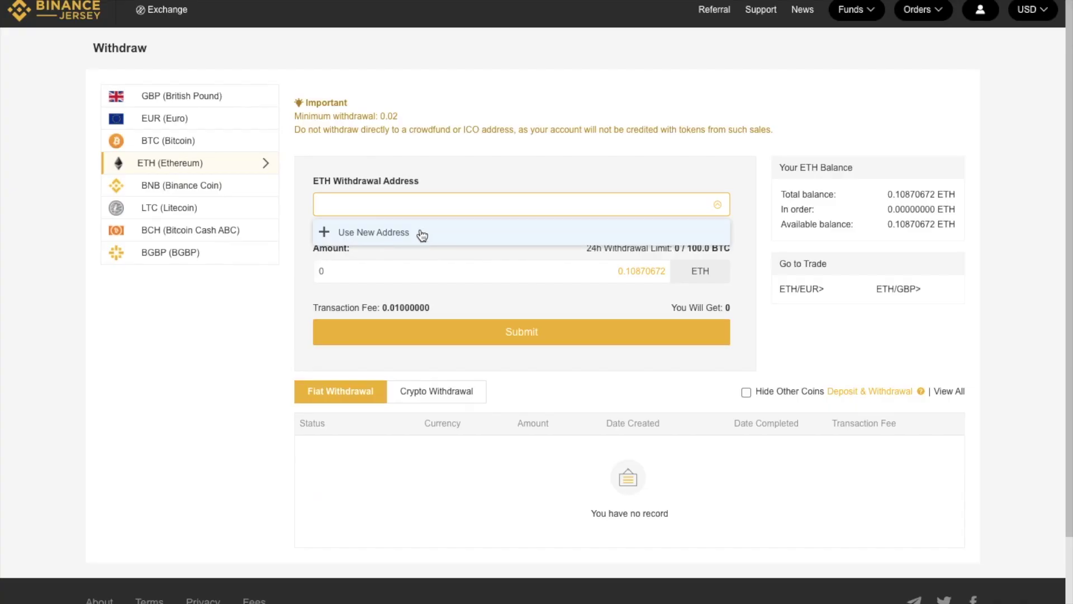
pyautogui.click(422, 232)
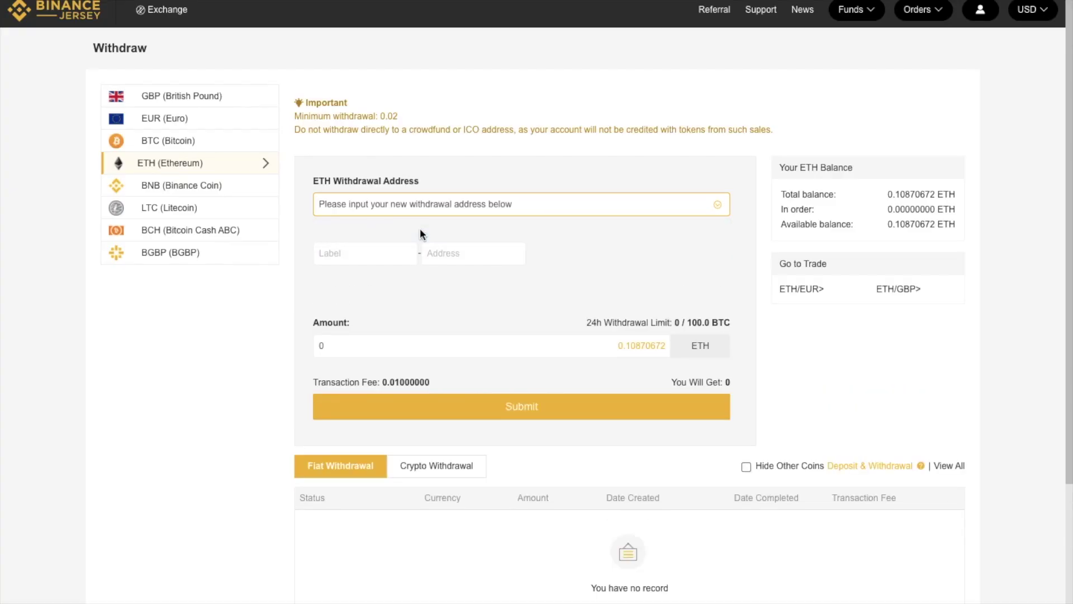
pyautogui.click(336, 253)
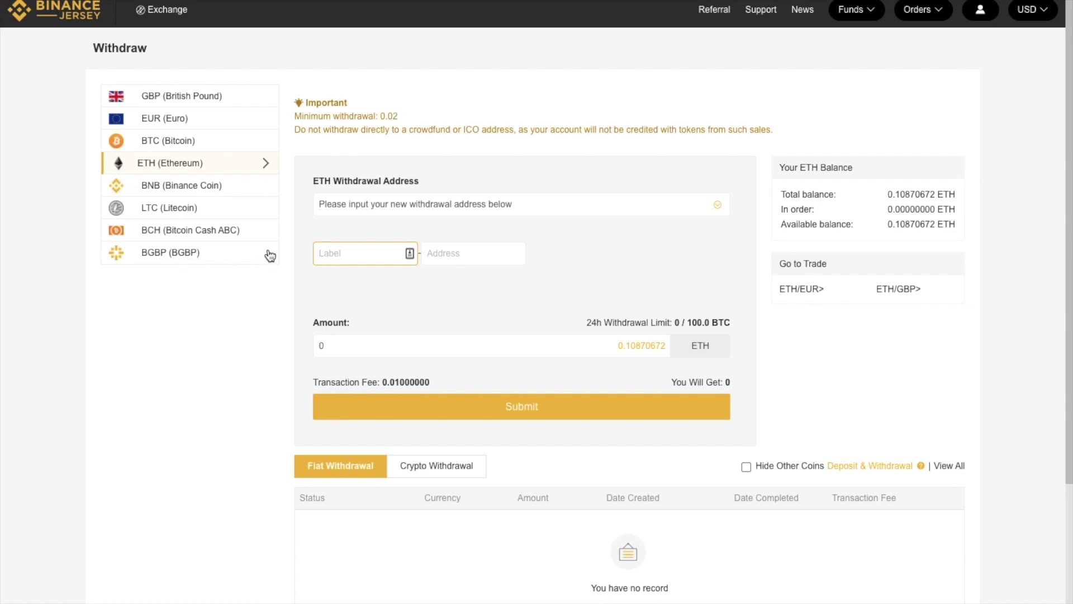
pyautogui.write('Blockchain Wallet')
pyautogui.click(448, 254)
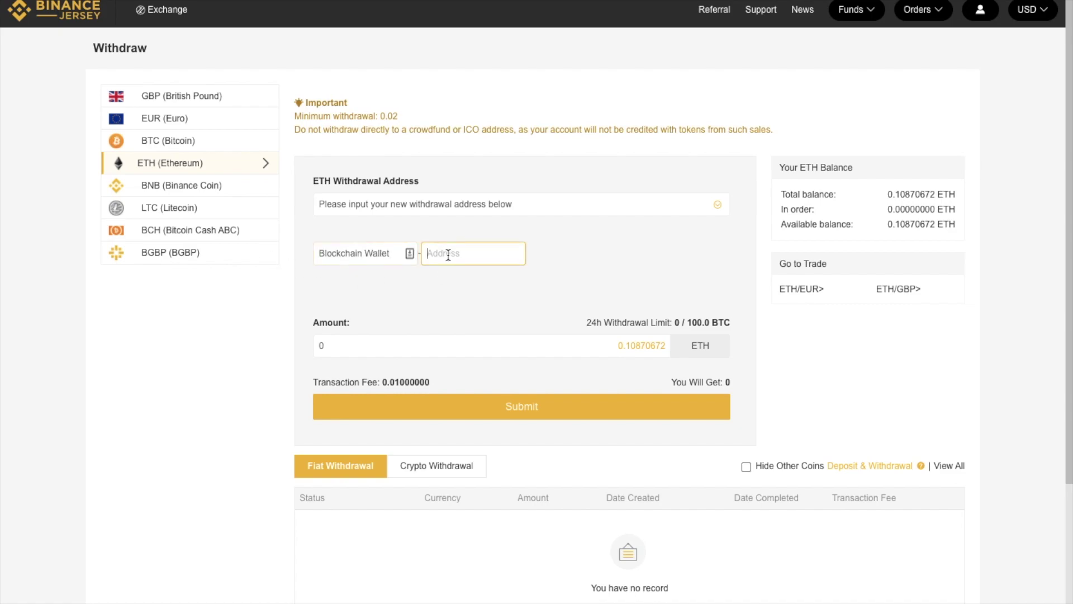
pyautogui.hotkey('ctrl', 'v')
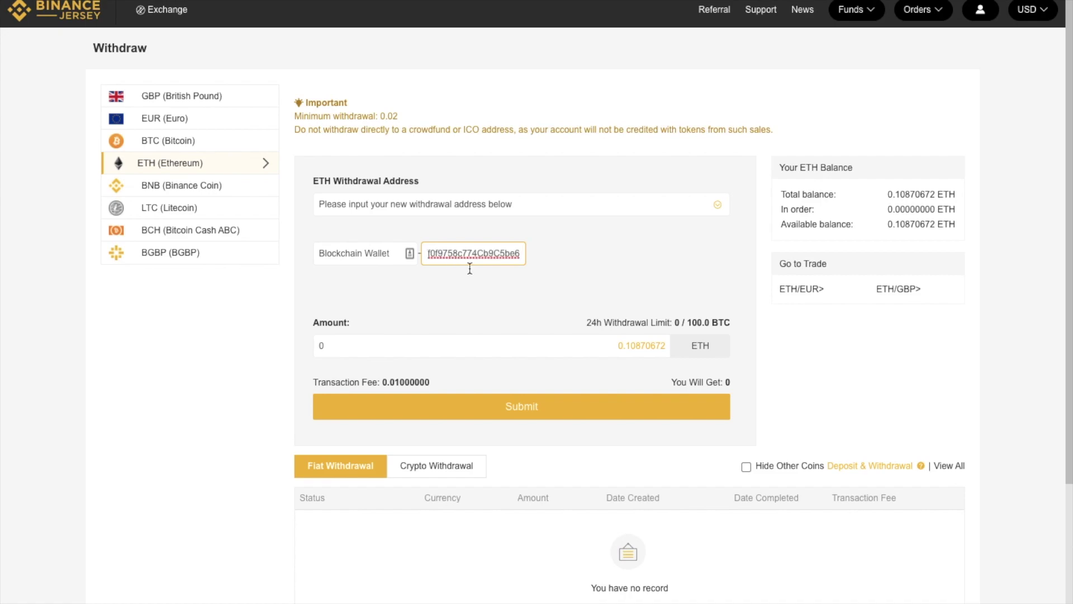
pyautogui.click(497, 293)
# - Withdraw the full 0.10870672 ETH balance and submit the request
pyautogui.click(481, 342)
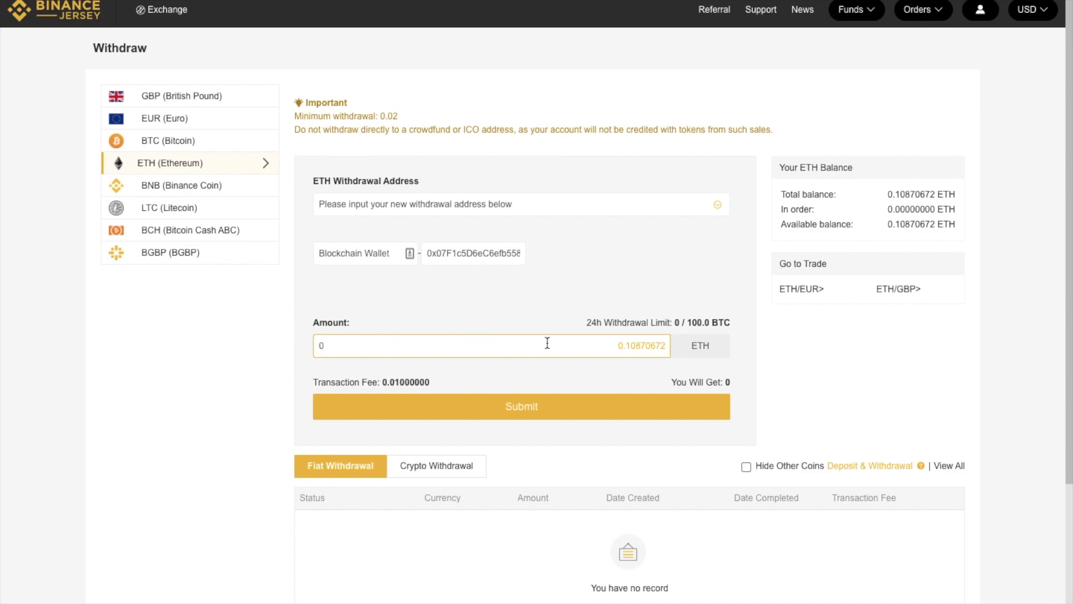
pyautogui.click(640, 349)
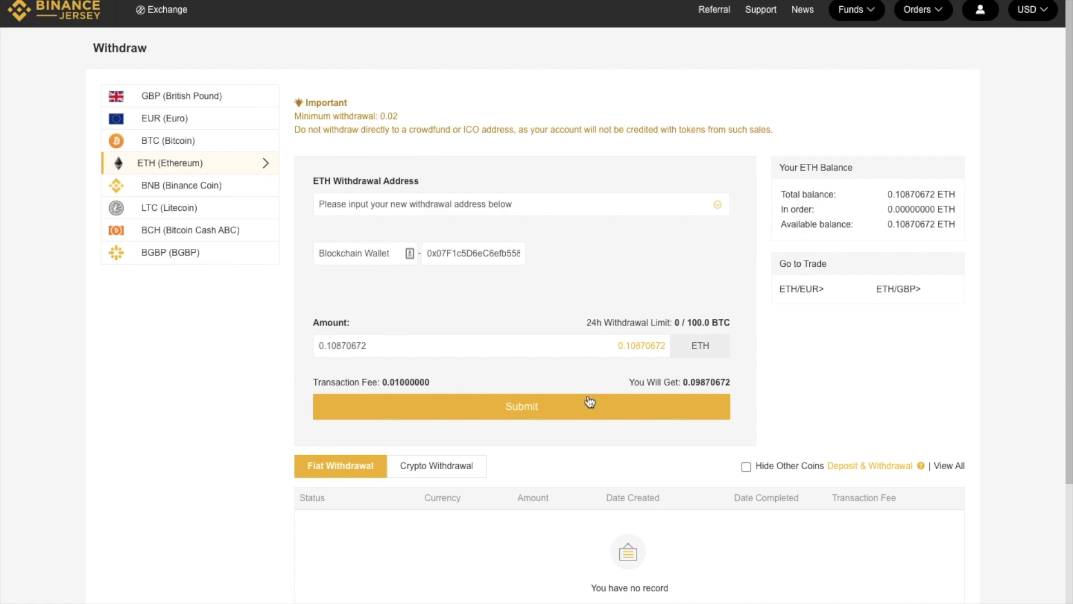
pyautogui.click(535, 411)
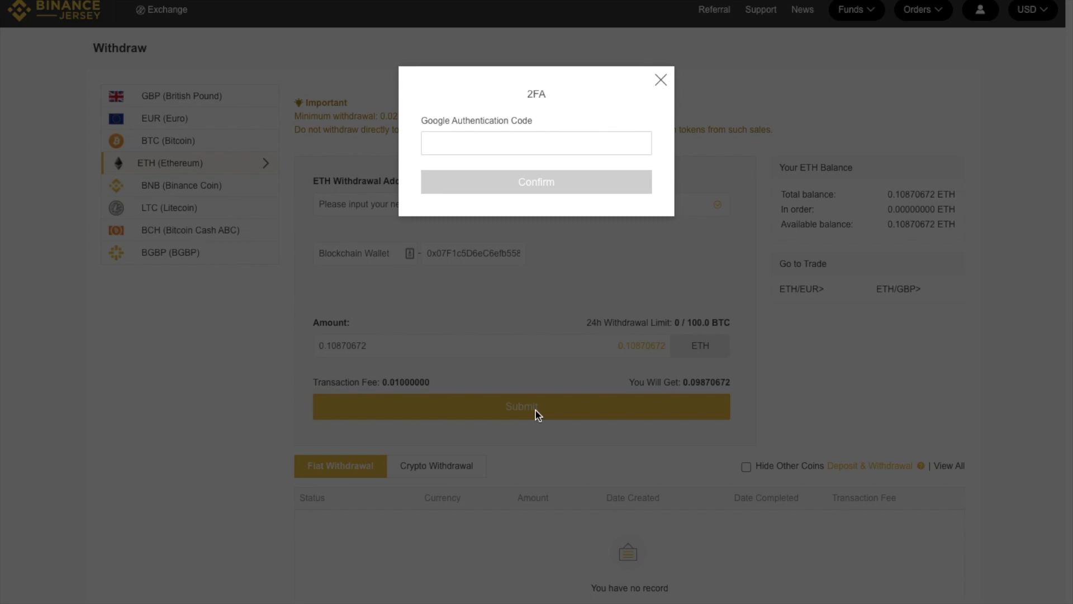
# - Enter the Google Authentication code so the ETH withdrawal goes to Processing
pyautogui.click(453, 151)
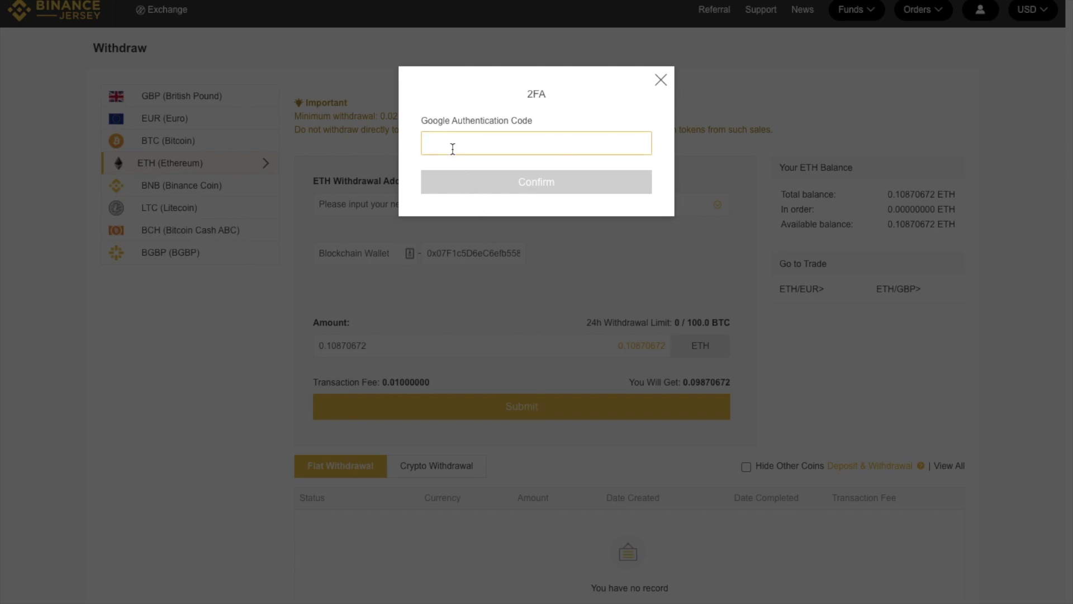
pyautogui.hotkey('ctrl', 'v')
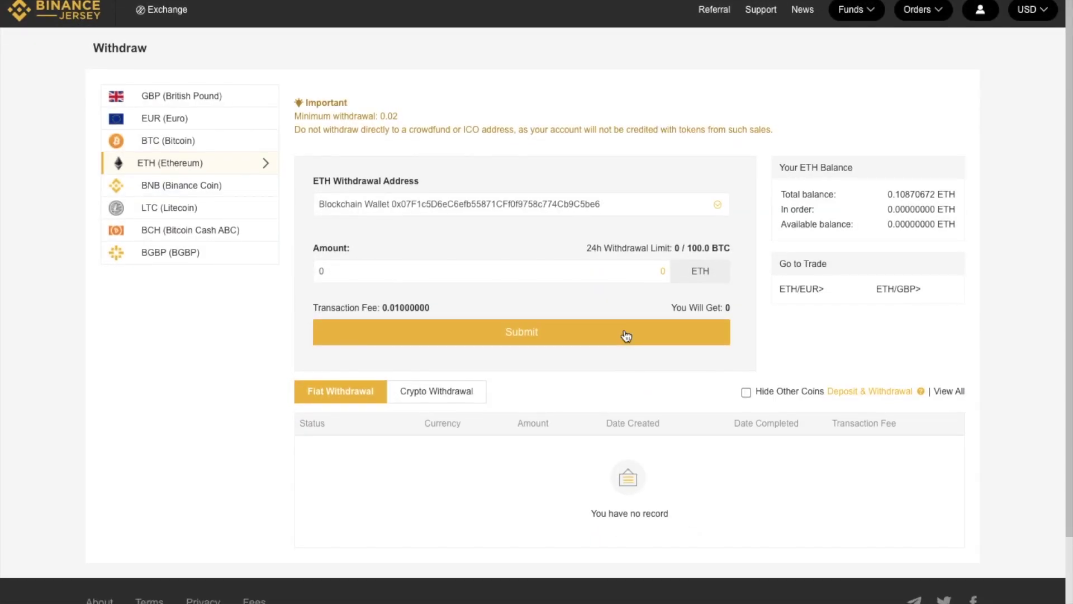
pyautogui.scroll(-3, 623, 334)
# - Check the processing ETH withdrawal's transaction id under Crypto Withdrawal, then bring up GBP withdrawal
pyautogui.click(410, 316)
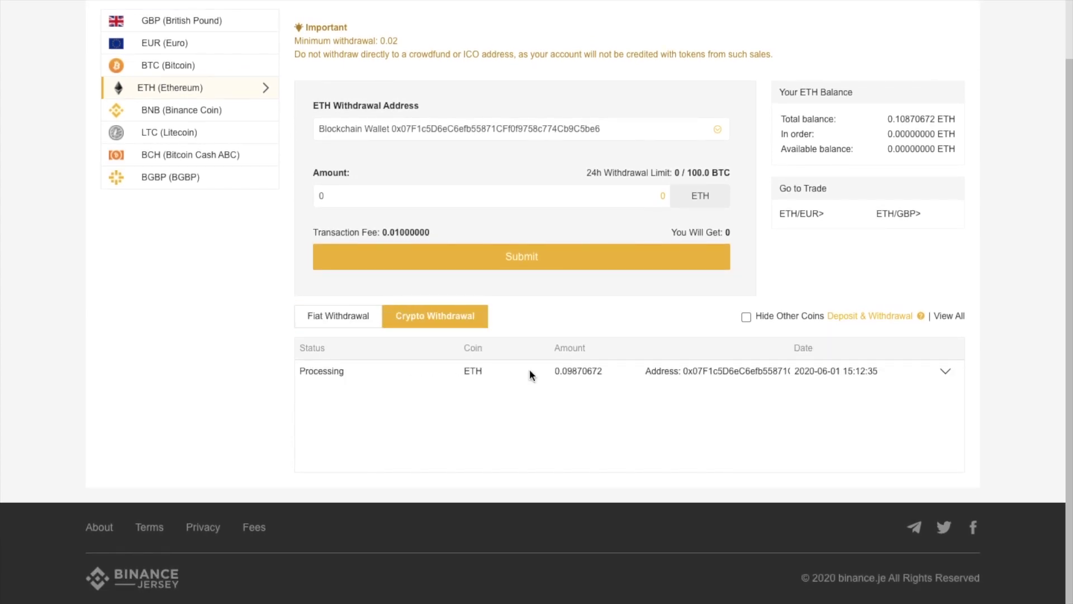
pyautogui.click(945, 373)
pyautogui.moveTo(898, 322)
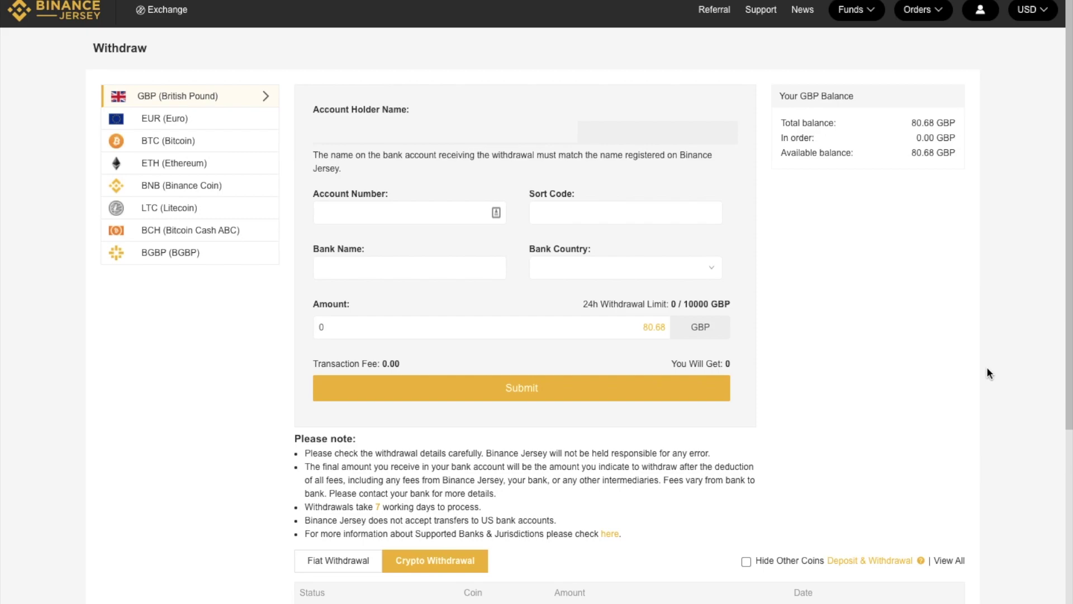
pyautogui.moveTo(860, 12)
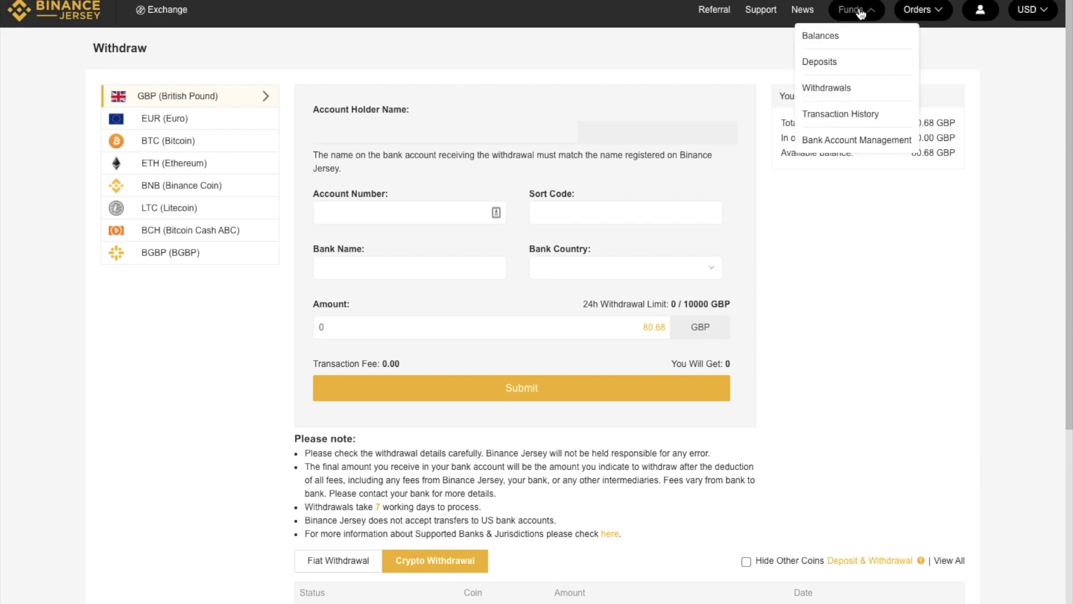
# - Copy Binance Jersey's ETH deposit address from the Deposits page
pyautogui.click(821, 66)
pyautogui.click(573, 350)
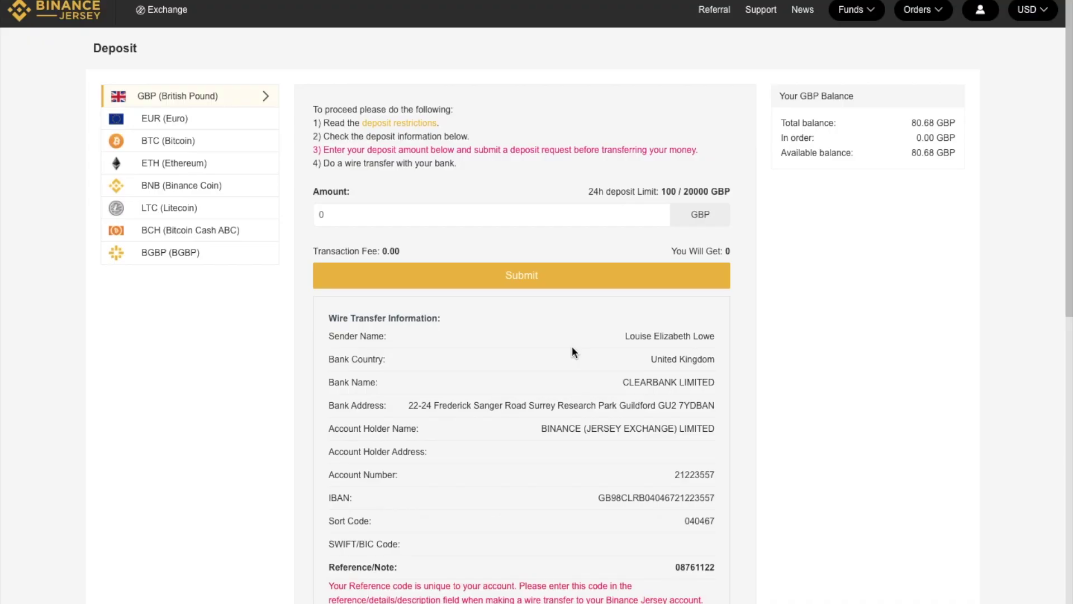
pyautogui.click(195, 168)
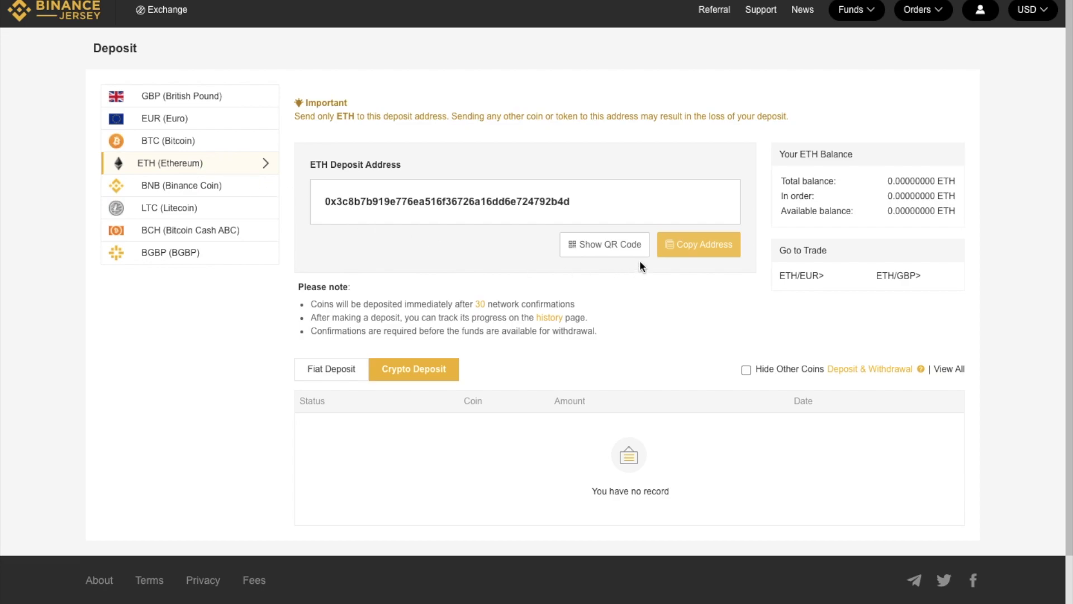
pyautogui.click(677, 255)
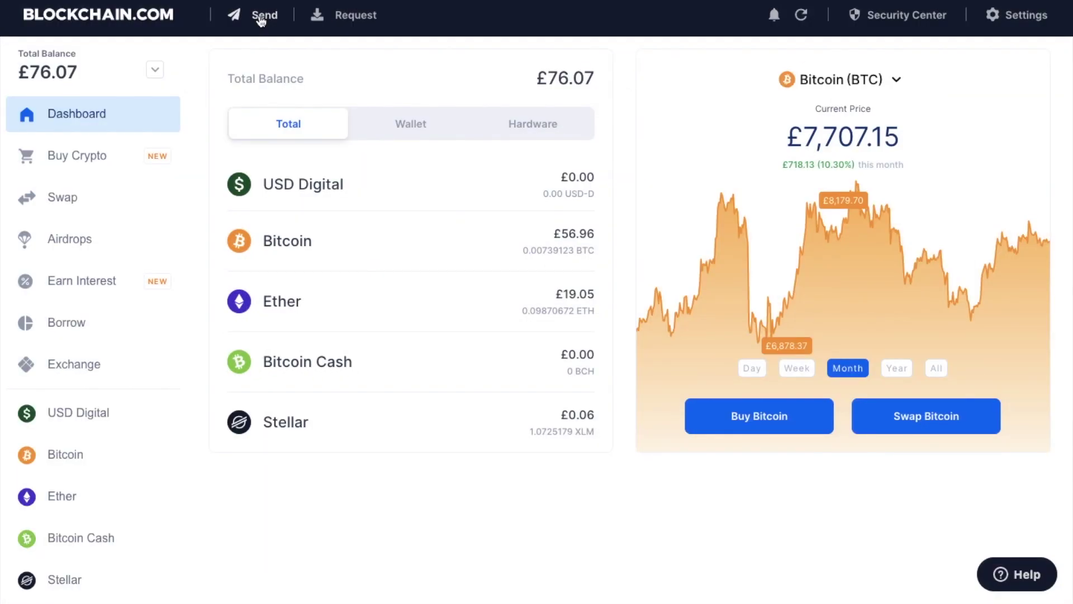
# - Start an Ether send in Blockchain.com Wallet to the pasted Binance Jersey deposit address
pyautogui.click(260, 19)
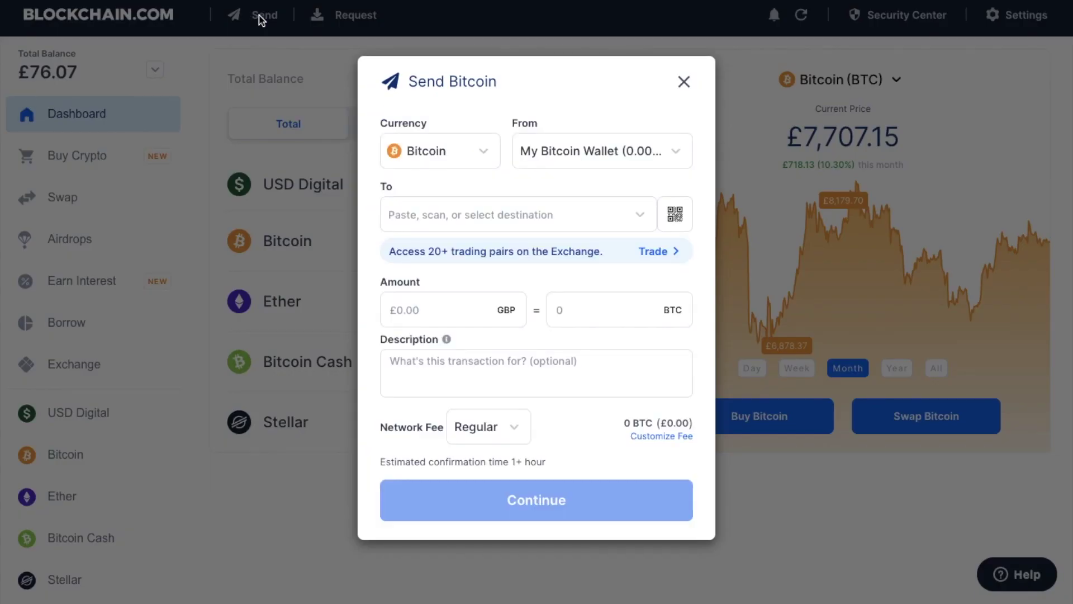
pyautogui.click(484, 156)
pyautogui.click(422, 275)
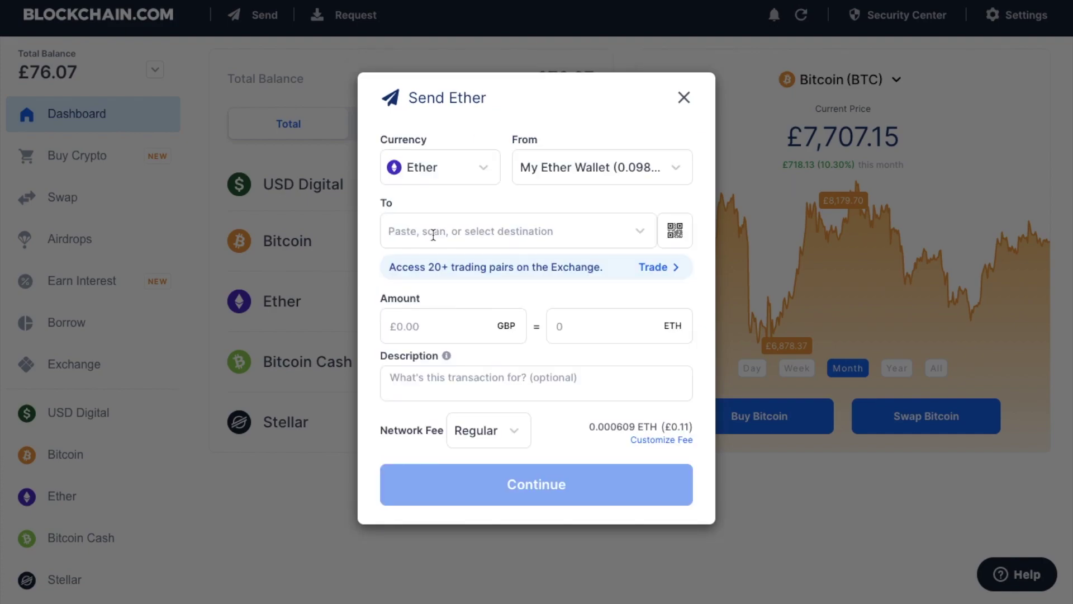
pyautogui.click(433, 236)
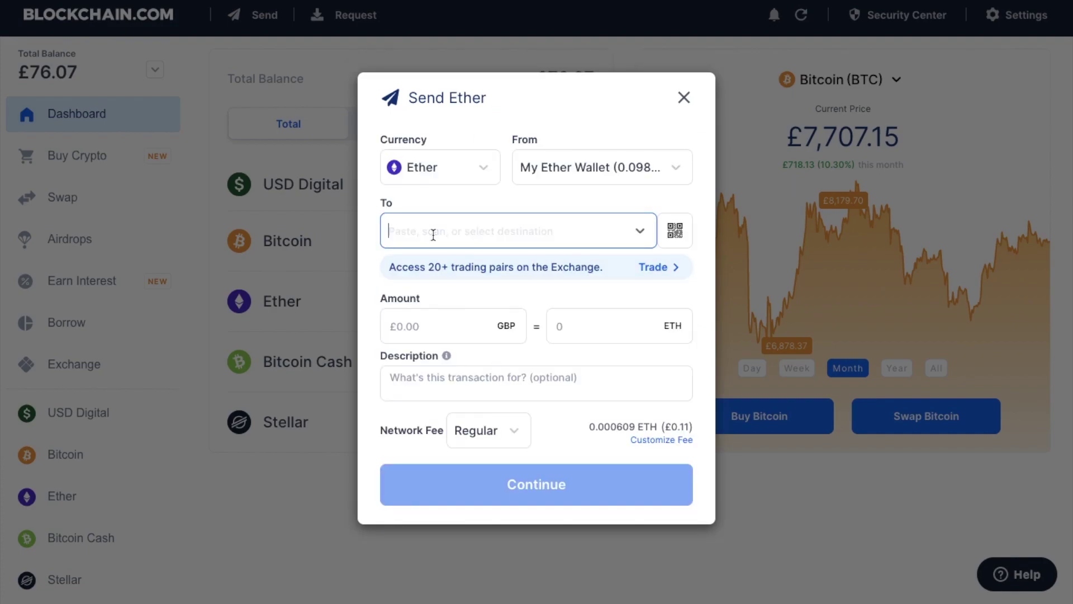
pyautogui.hotkey('ctrl', 'v')
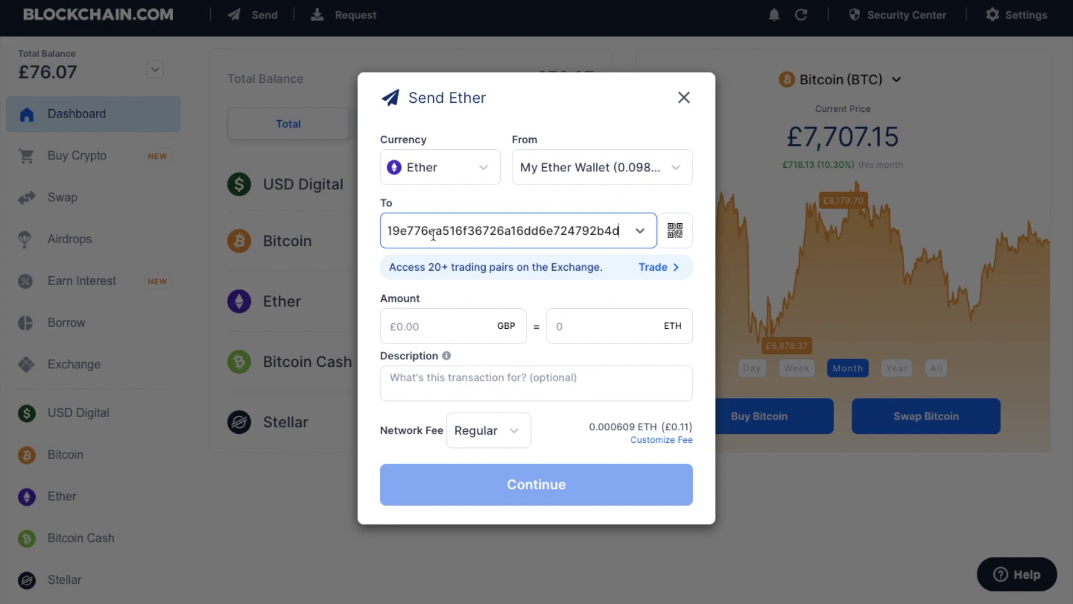
# - Enter an amount of 18 GBP (0.09322077 ETH), review and send the Ether
pyautogui.click(418, 332)
pyautogui.write('18')
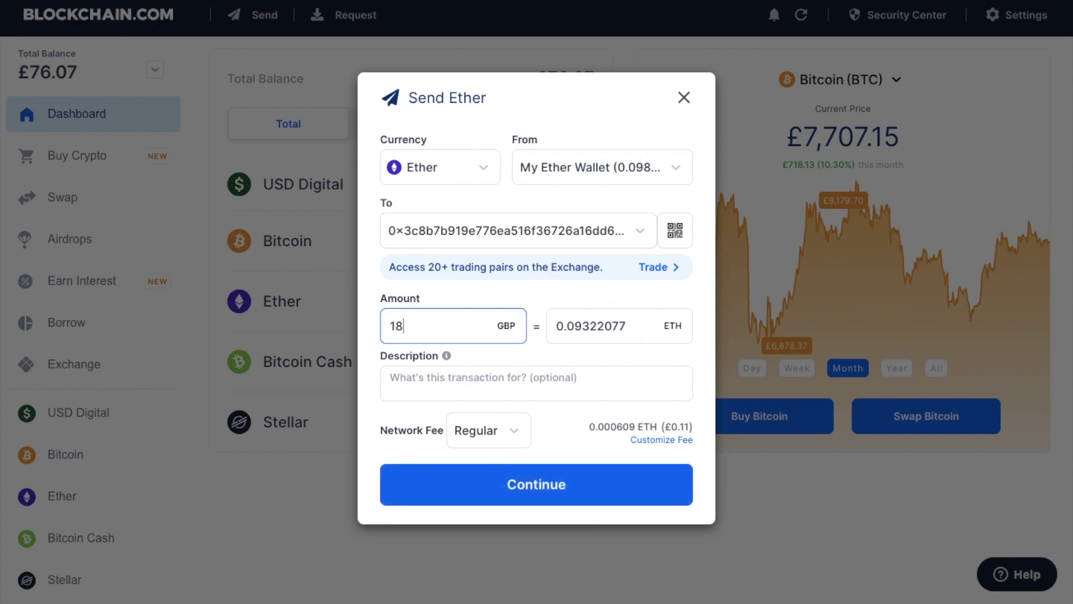
pyautogui.click(525, 479)
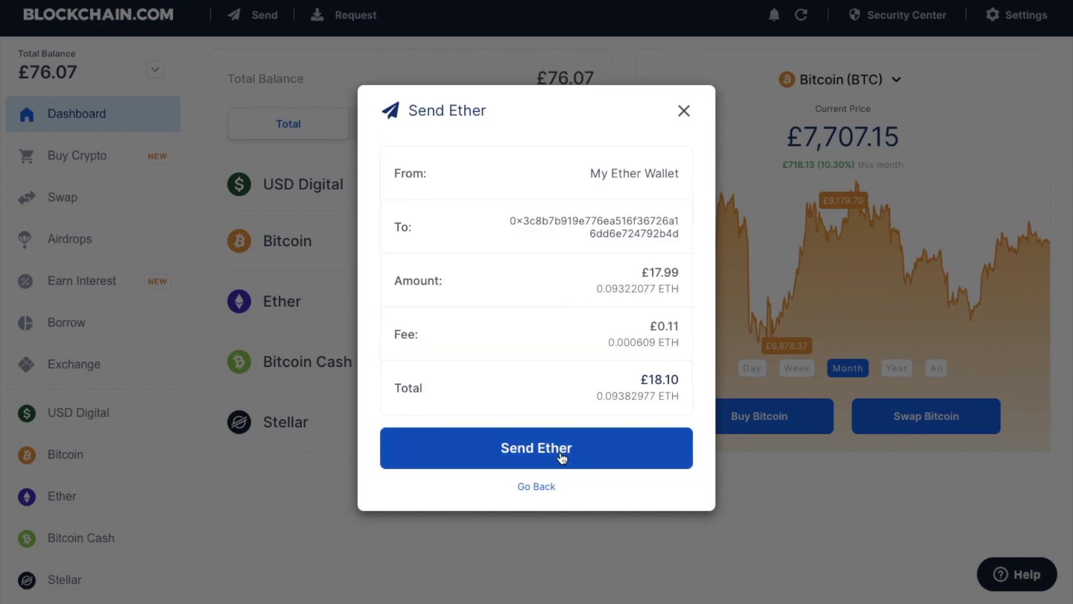
pyautogui.click(562, 458)
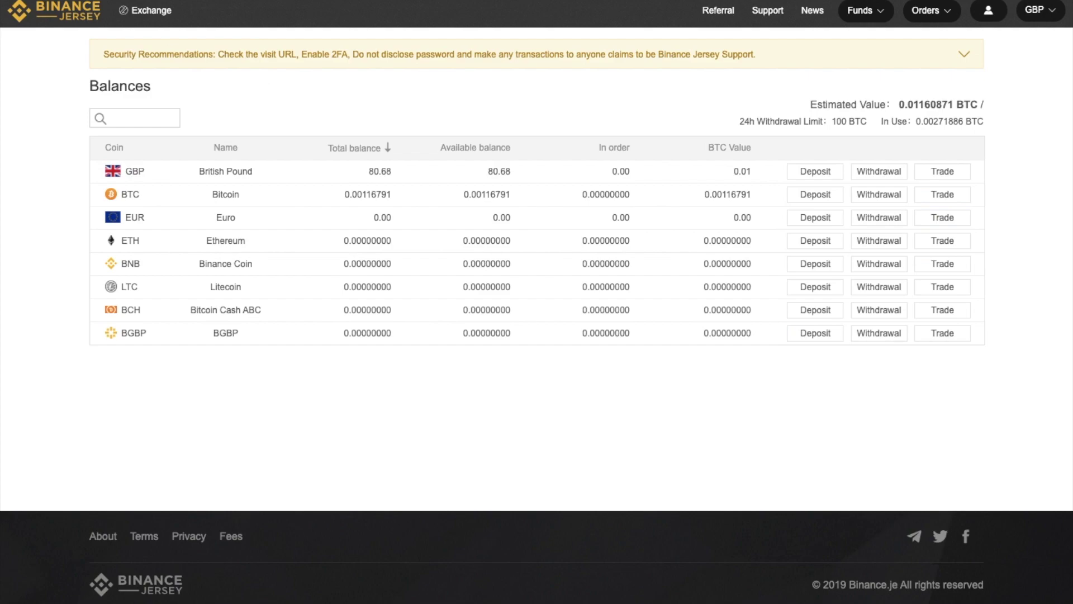
# - Reload the Binance Jersey balances to confirm the 0.09322077 ETH deposit arrived
pyautogui.press('F5')
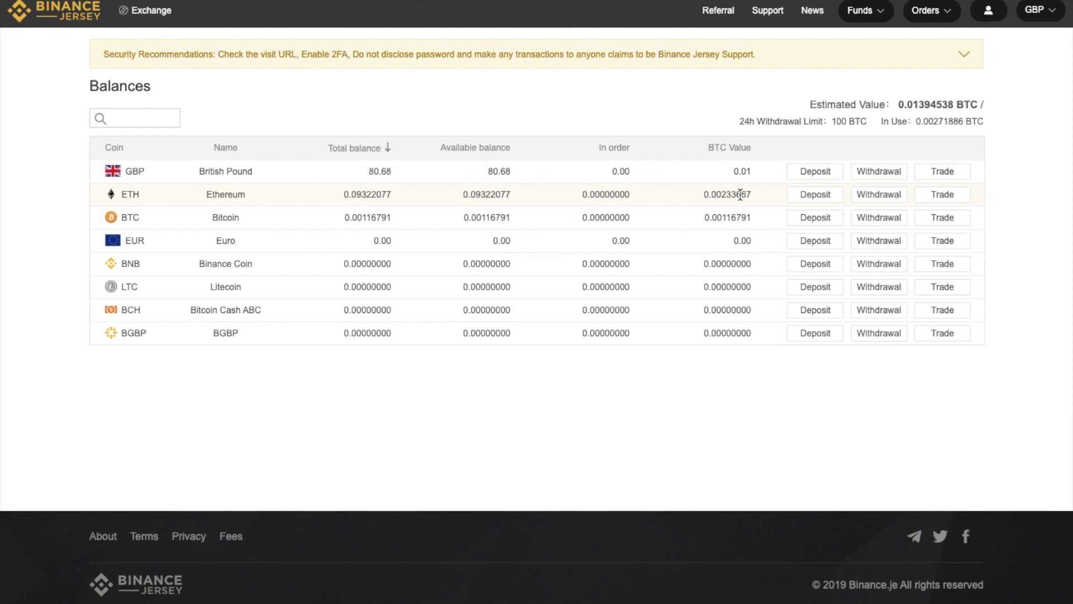
pyautogui.click(944, 196)
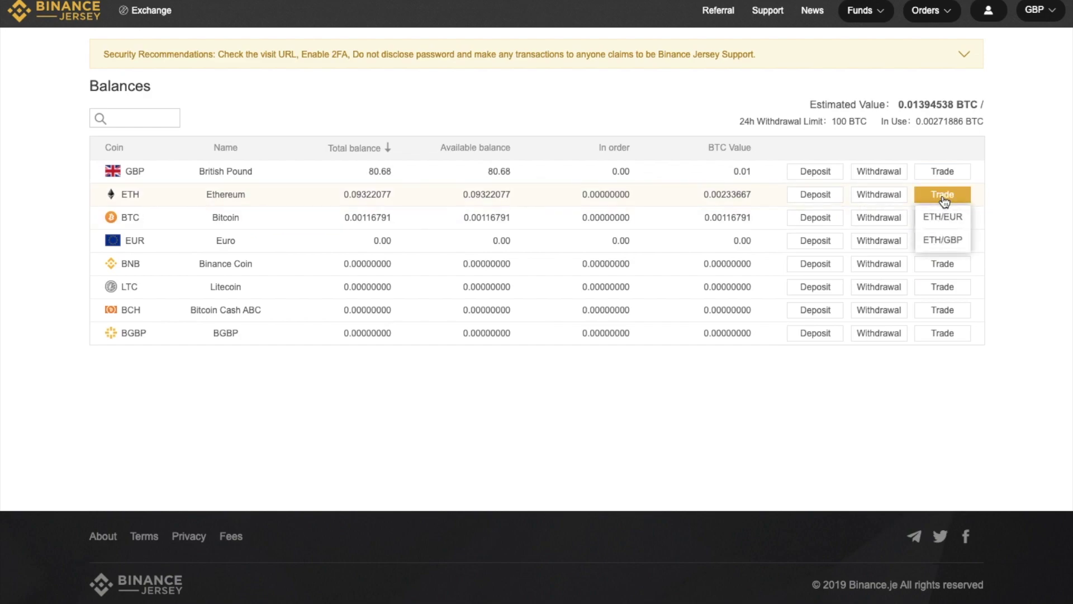
# - Open the ETH/GBP trading page and scroll down to the Limit sell order form
pyautogui.click(944, 245)
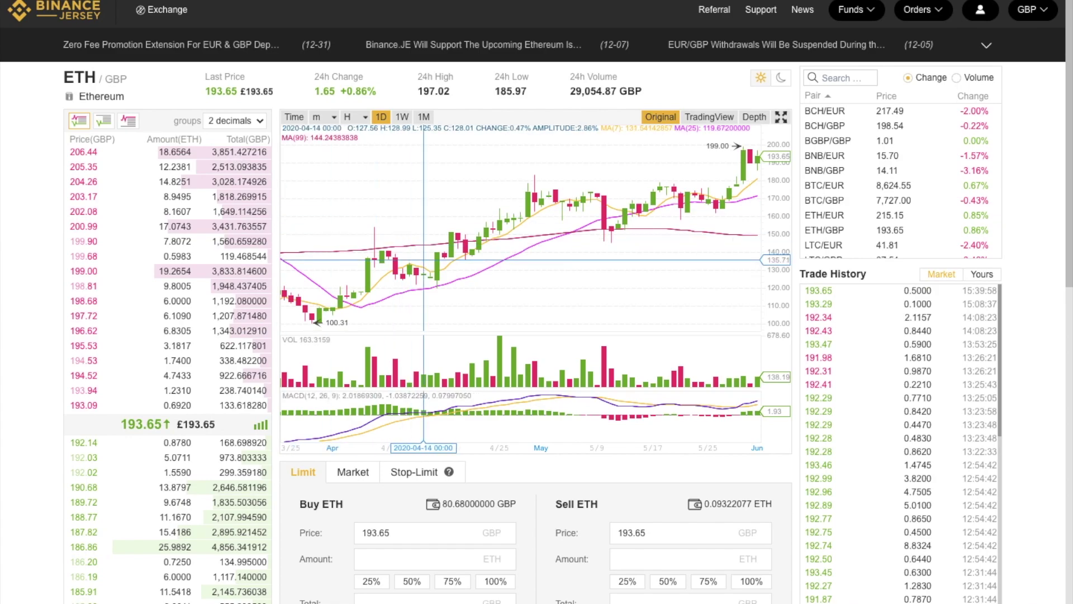
pyautogui.scroll(-4, 423, 259)
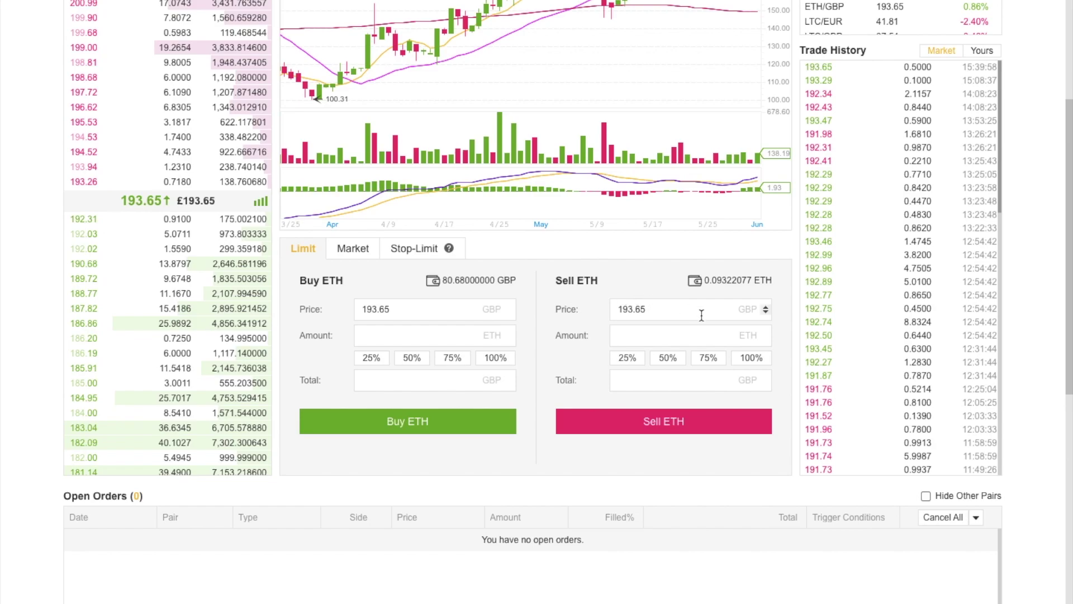
pyautogui.click(675, 309)
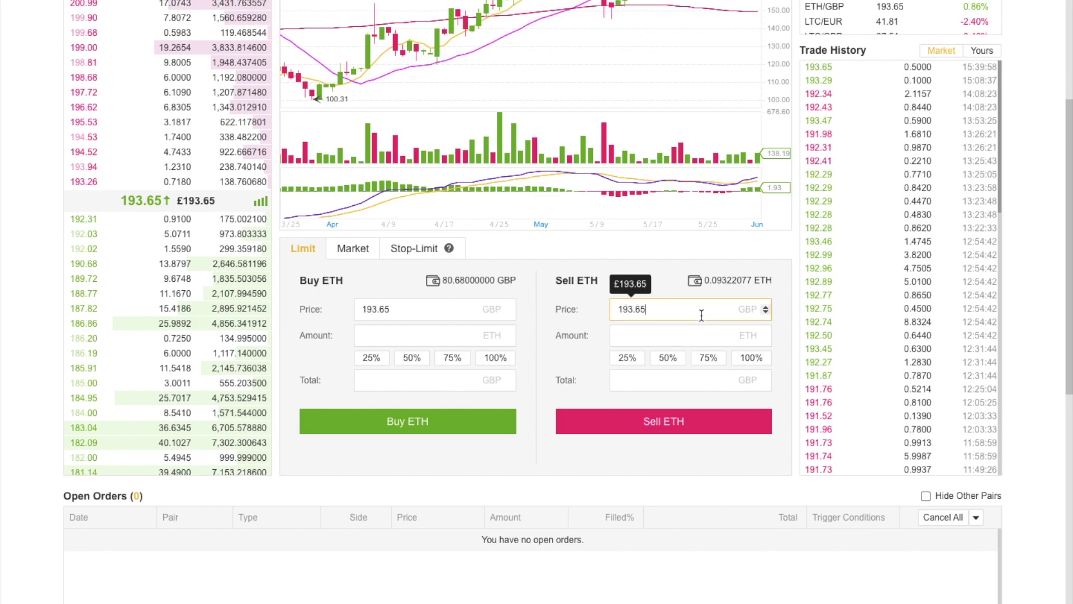
# - Submit a limit sell of 100% of the ETH (0.0932) at 193.72 GBP
pyautogui.click(766, 306)
pyautogui.click(766, 306)
pyautogui.click(767, 306)
pyautogui.click(766, 306)
pyautogui.click(766, 306)
pyautogui.click(766, 306)
pyautogui.click(766, 307)
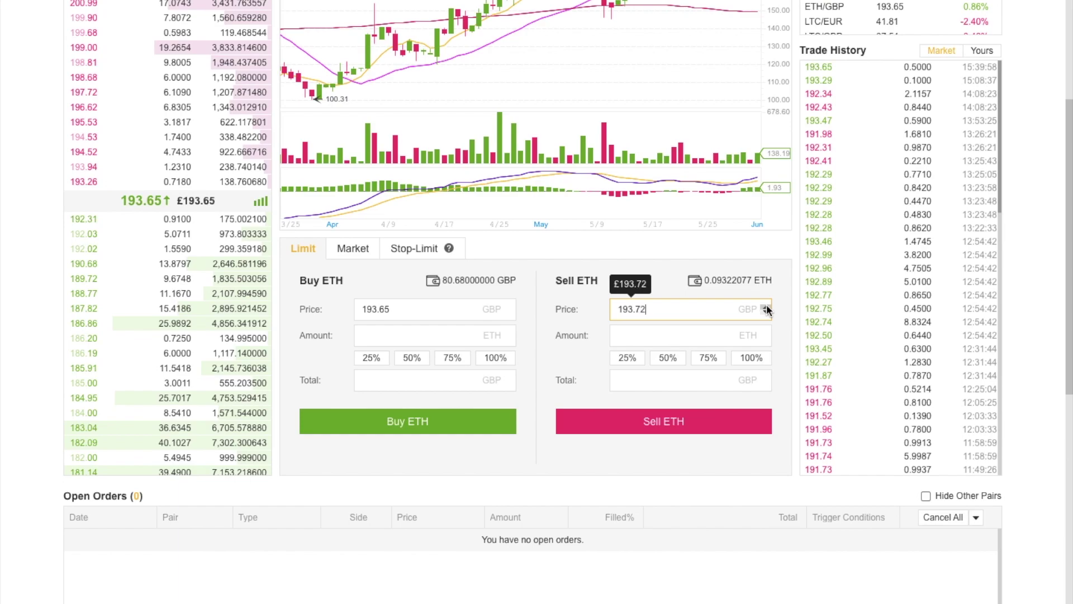
pyautogui.click(708, 338)
pyautogui.click(748, 358)
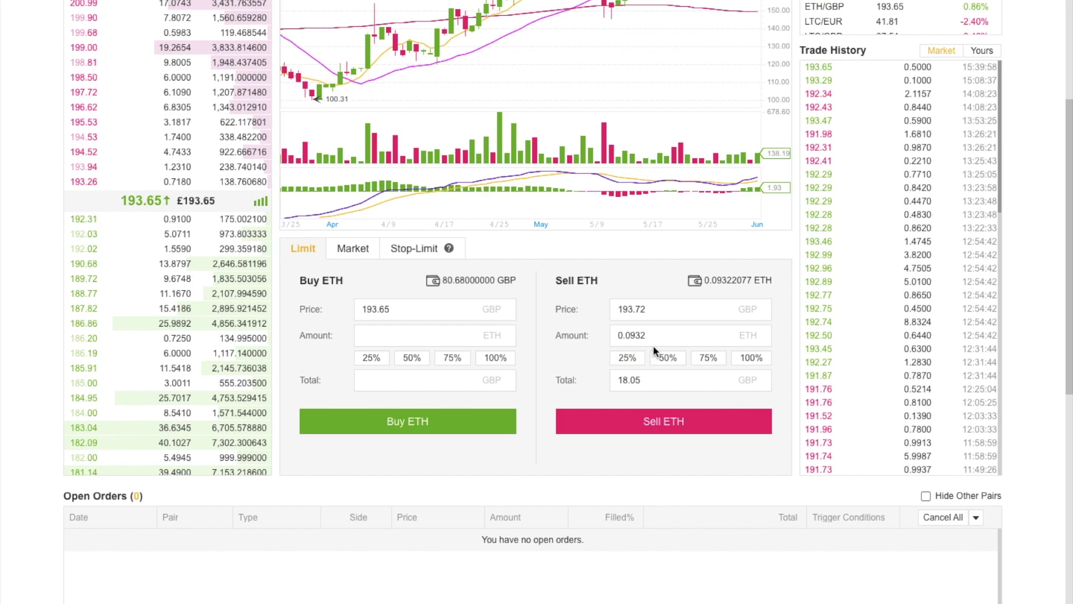
pyautogui.click(682, 427)
pyautogui.scroll(-3, 681, 424)
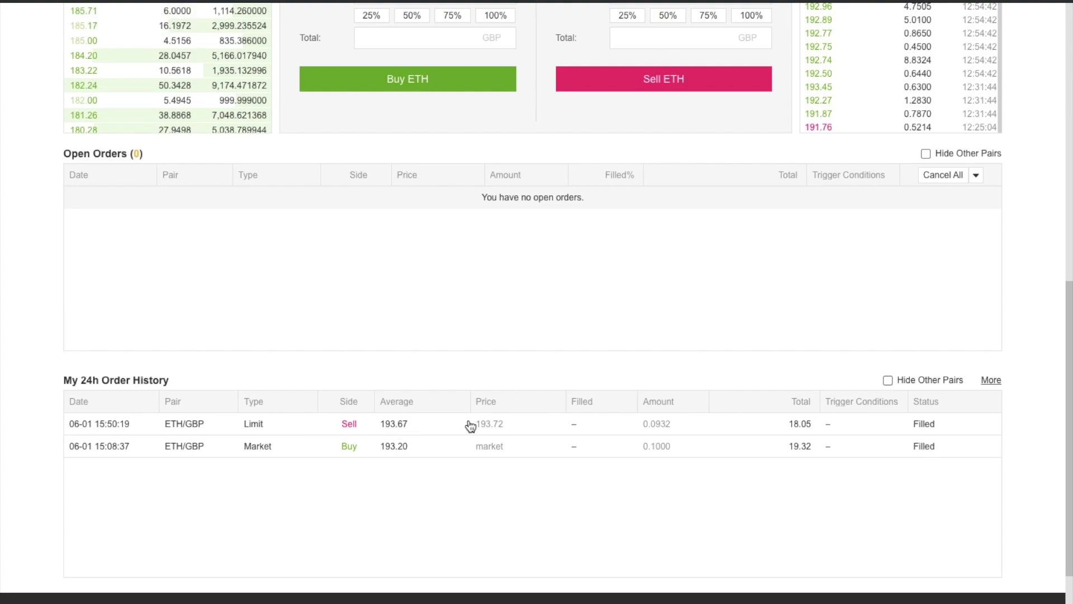
# - Go to Funds > Balances and open Withdrawal on the GBP row
pyautogui.scroll(10, 826, 432)
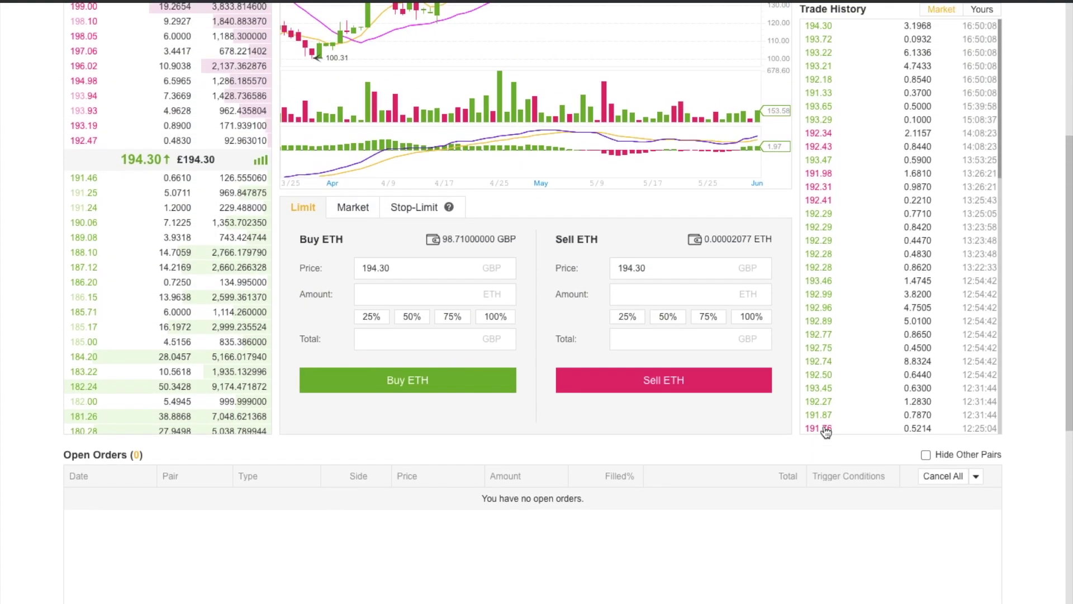
pyautogui.moveTo(850, 21)
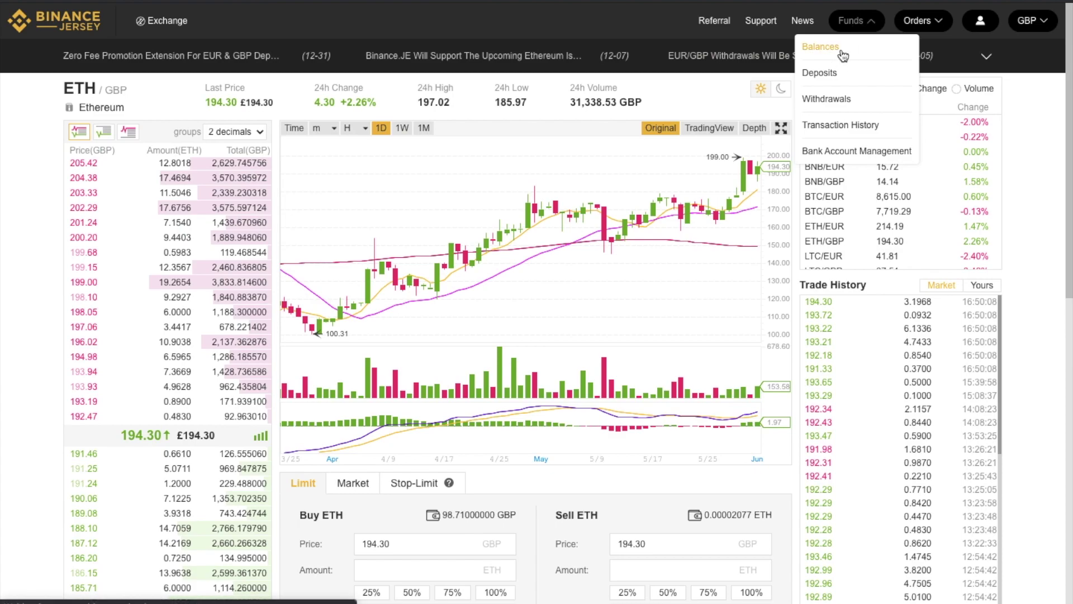
pyautogui.click(842, 48)
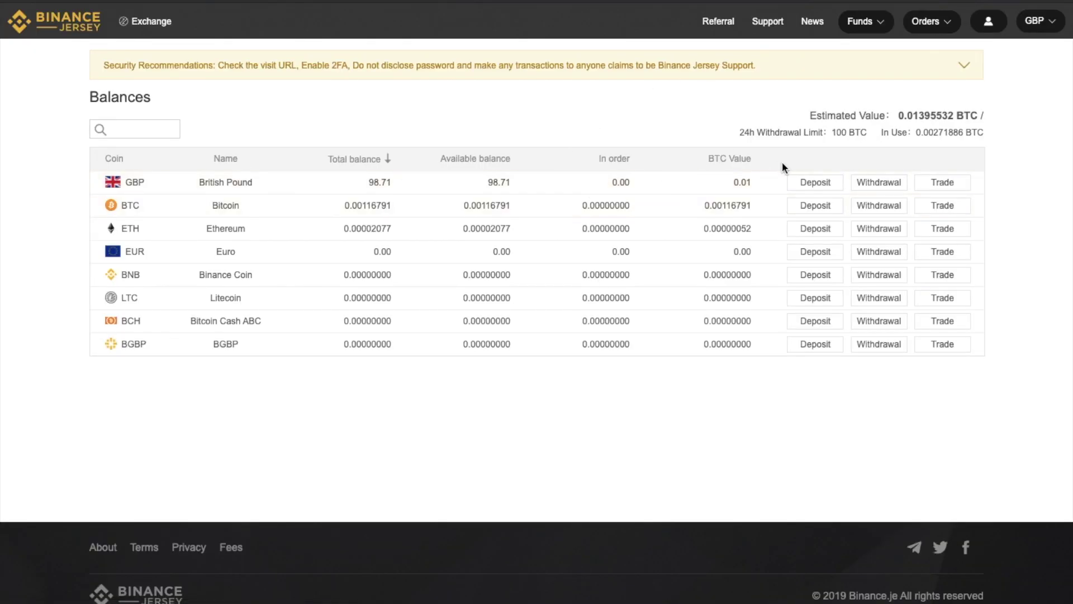
pyautogui.click(869, 185)
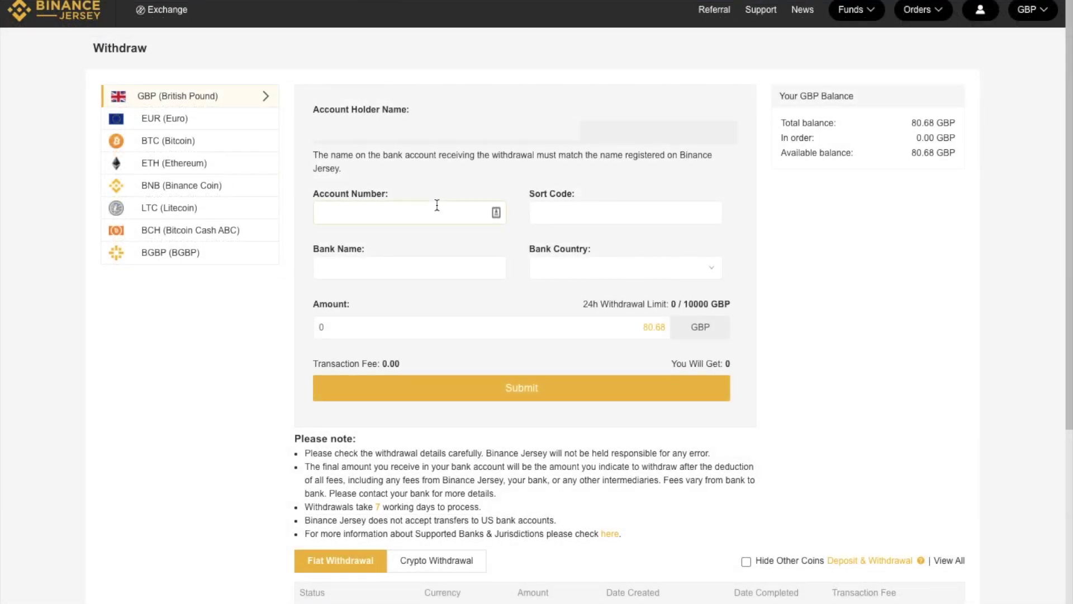
pyautogui.click(631, 211)
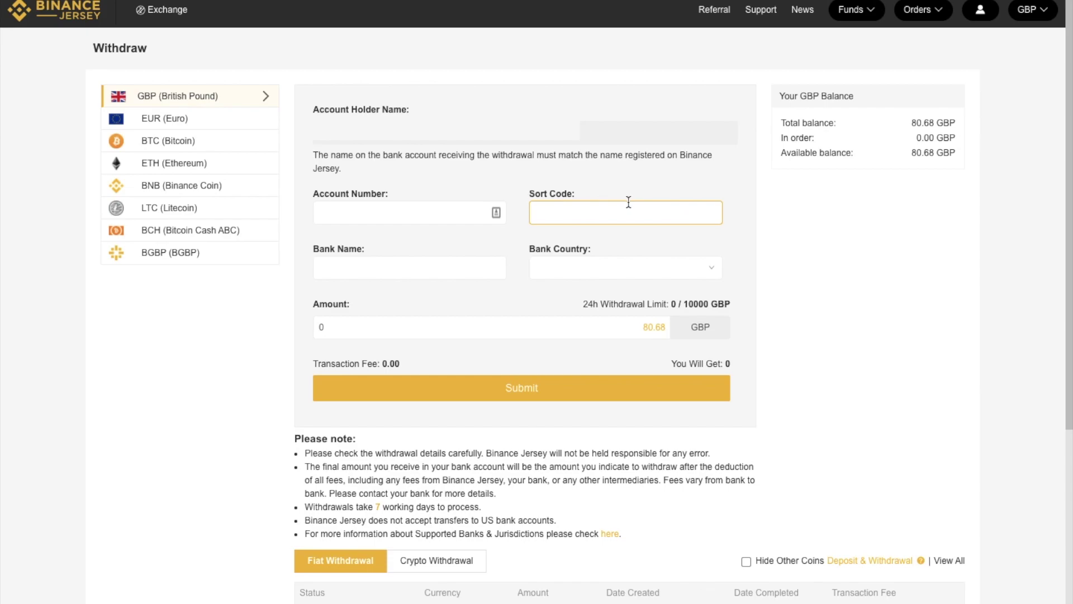